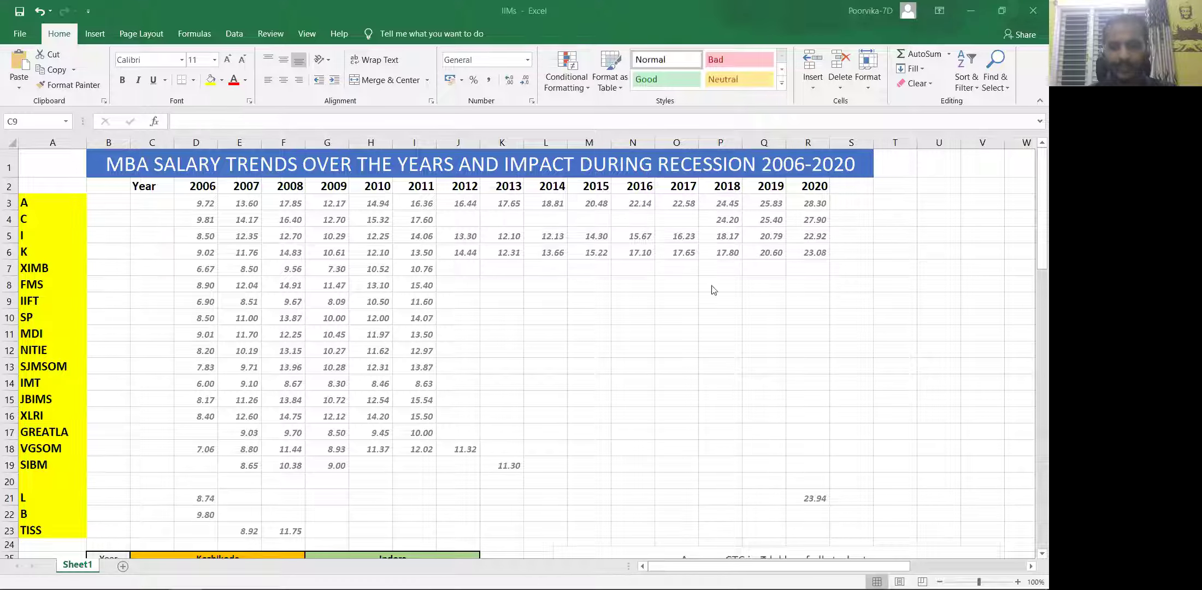
- Scroll down to the Kozhikode–Indore CTC table and chart (9.02/8.50 in 2006 to 23.08/22.92 in 2020)
scroll(743, 221, "down", 2)
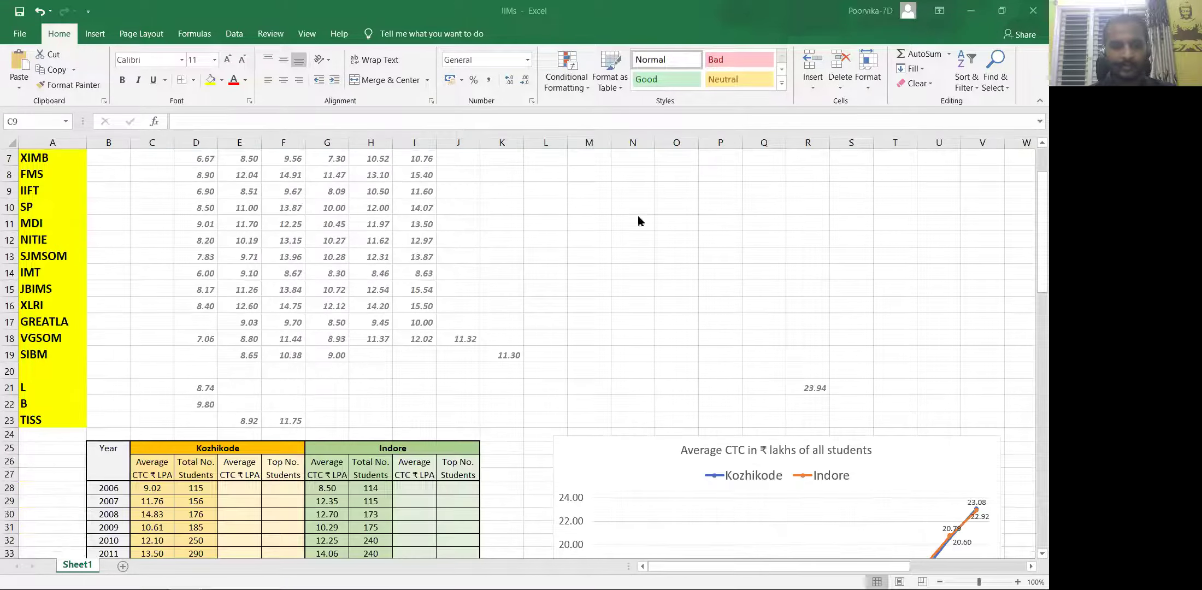
scroll(462, 236, "down", 3)
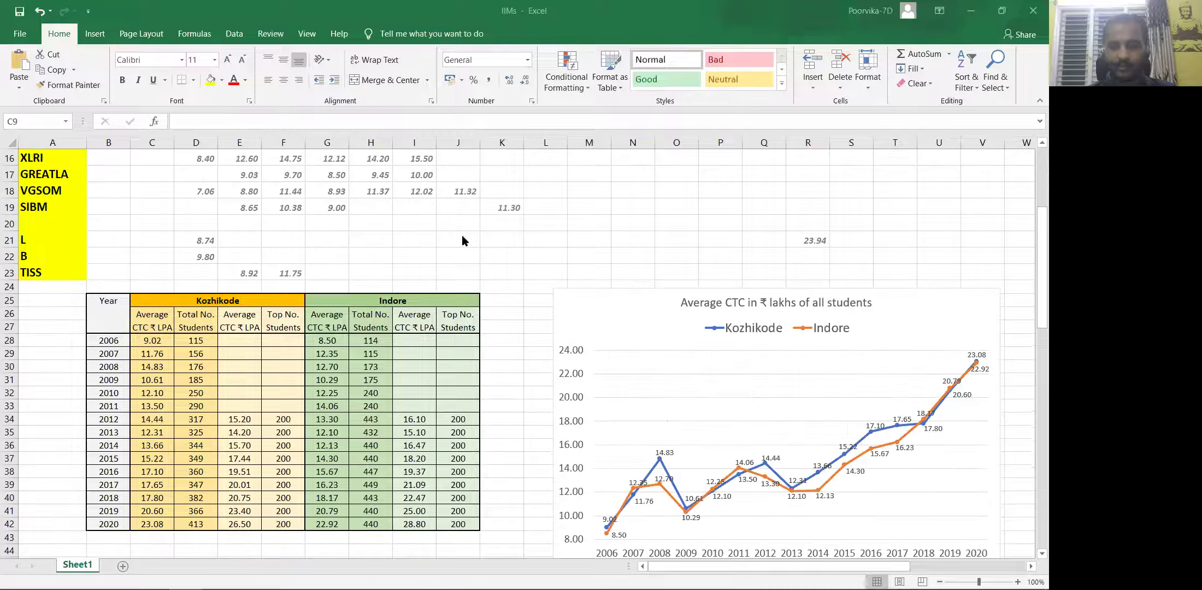
scroll(462, 241, "down", 1)
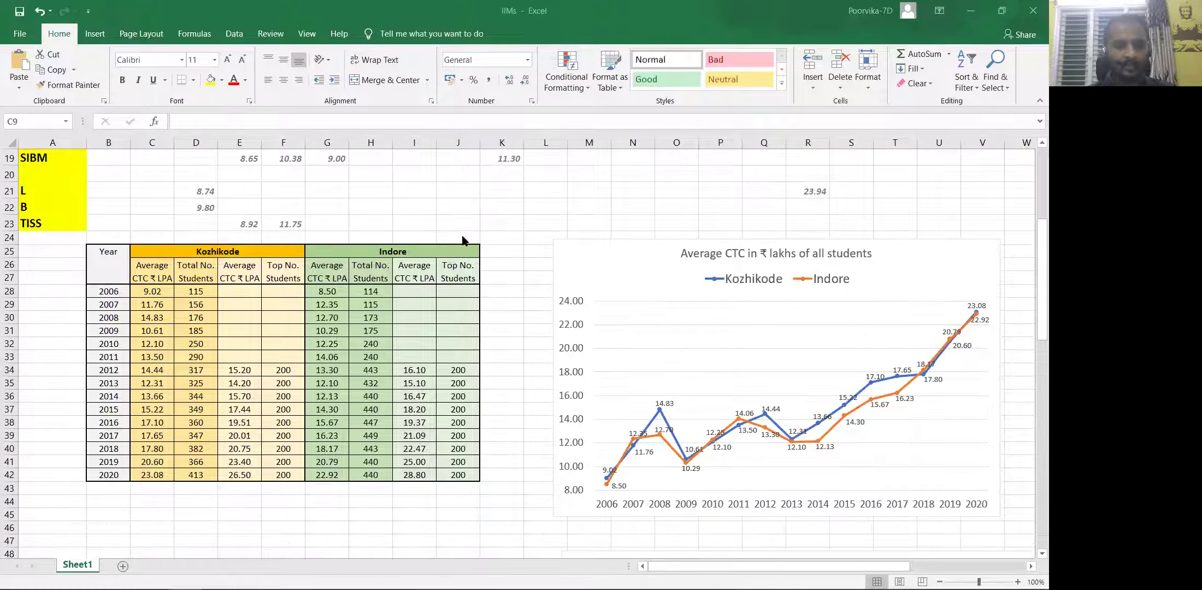
scroll(462, 241, "down", 1)
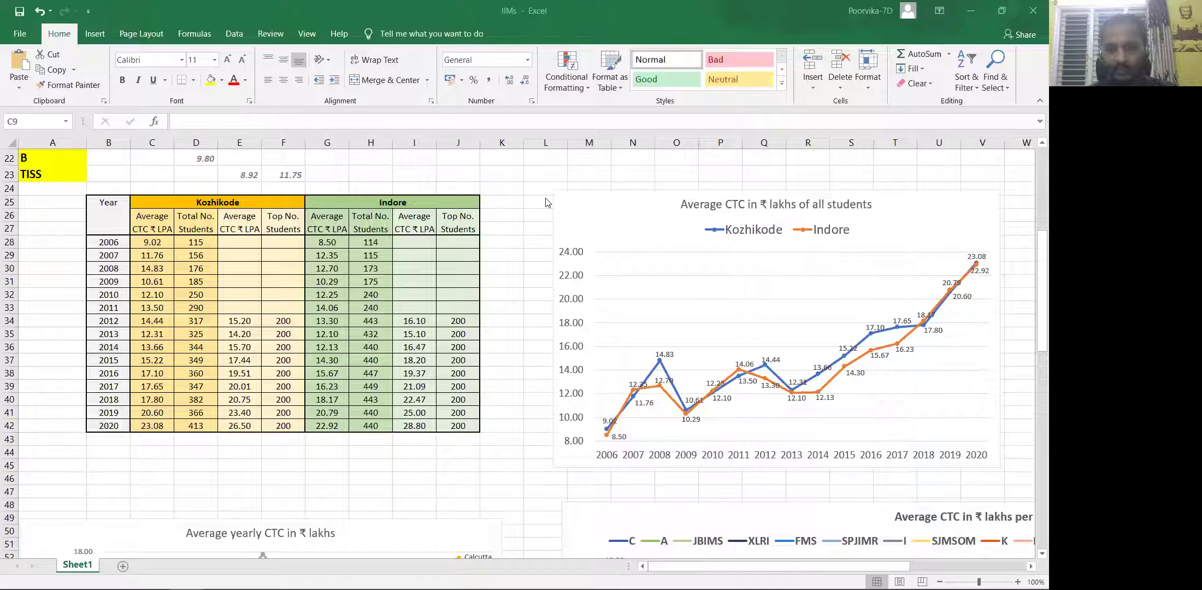
left_click(722, 319)
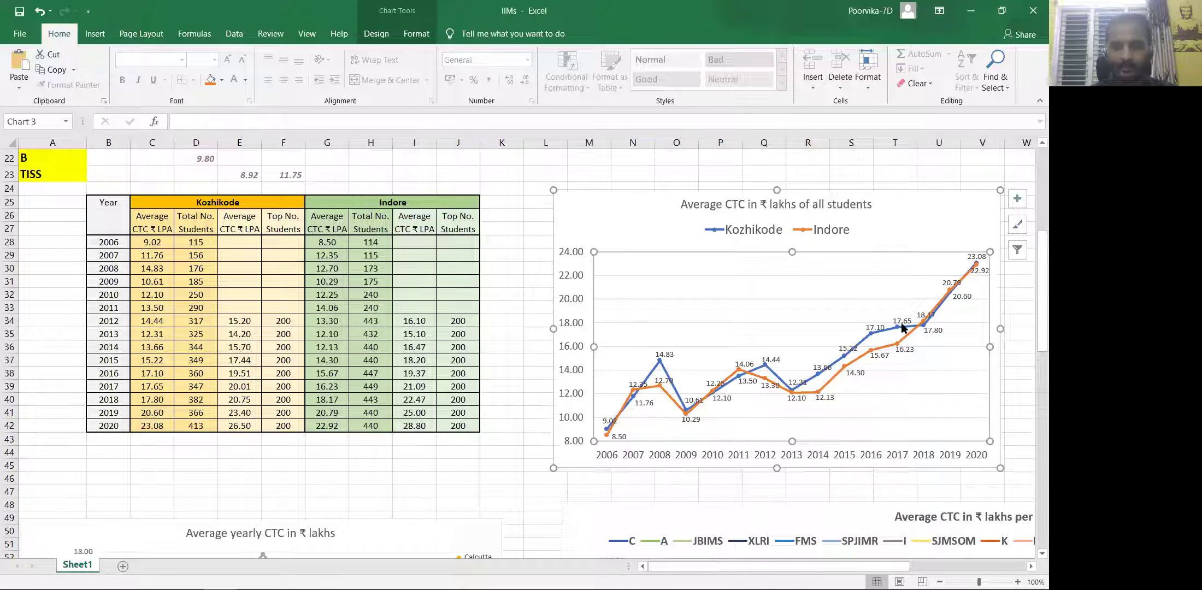
- Scroll to the four-college Average yearly CTC chart, then select it and its plot area
scroll(954, 303, "down", 3)
scroll(772, 232, "down", 4)
scroll(339, 247, "down", 3)
scroll(87, 259, "up", 3)
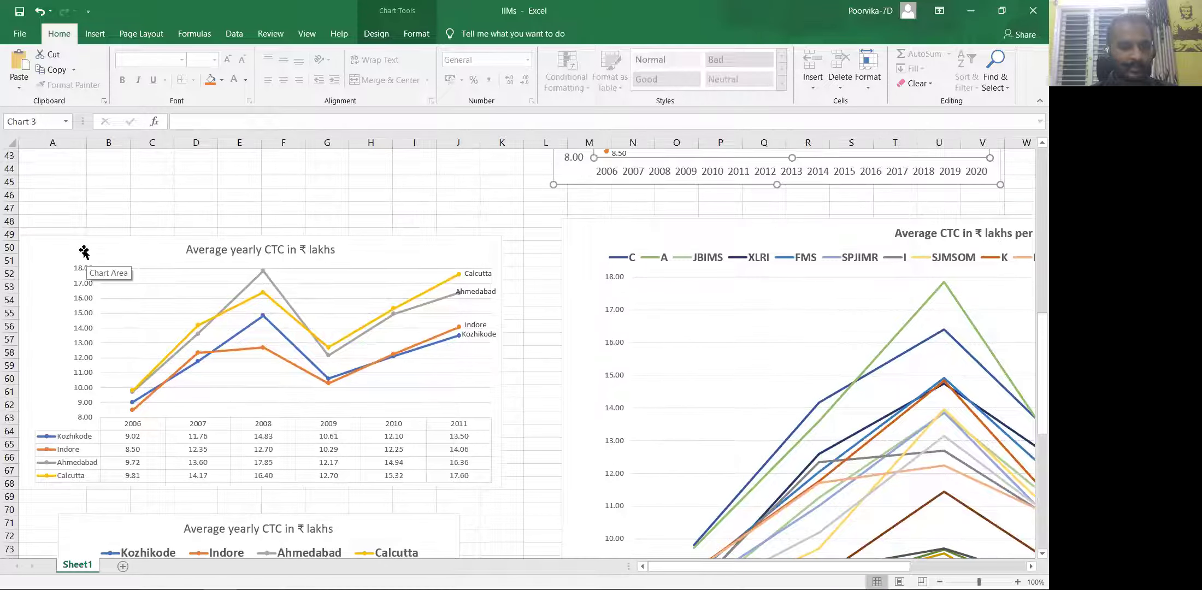
left_click(85, 246)
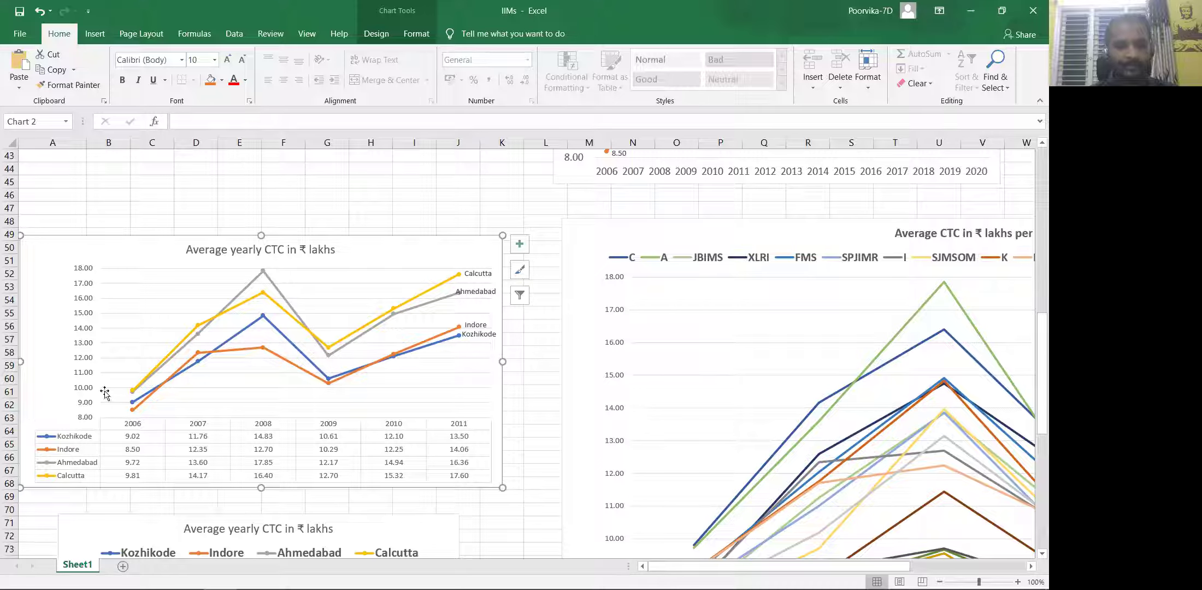
left_click(522, 377)
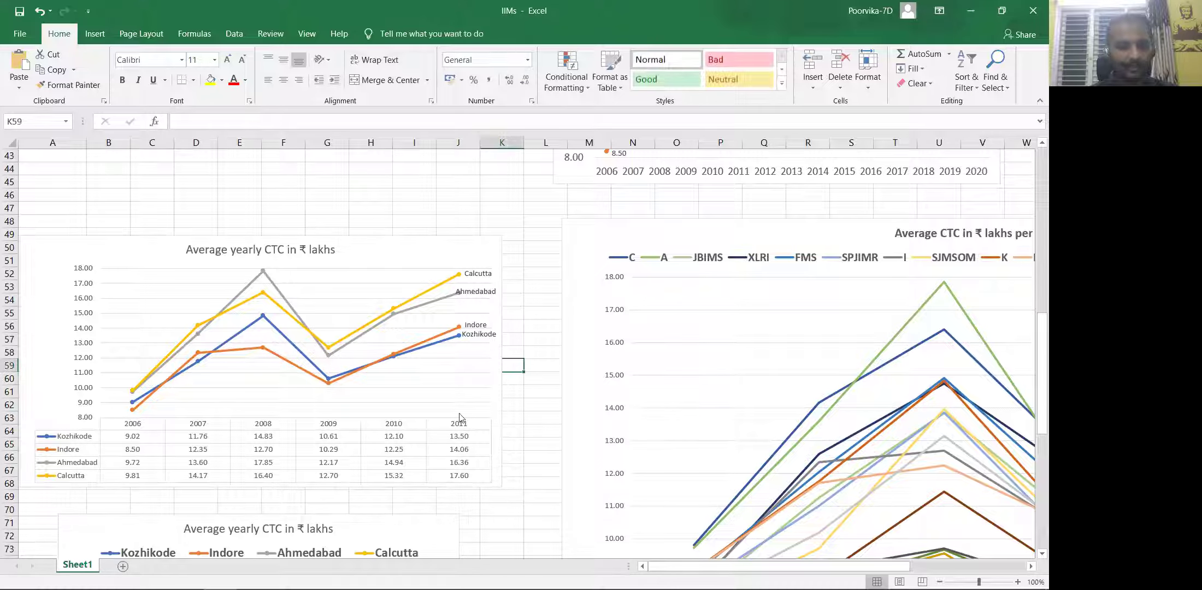
left_click(457, 390)
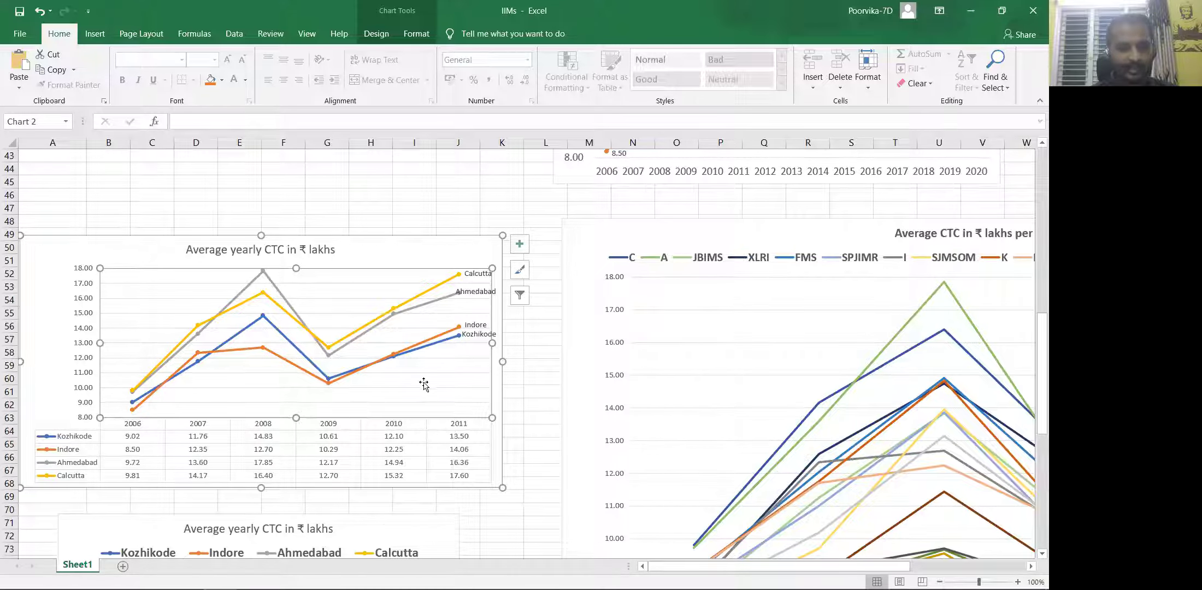
- Select the chart's gridlines, read the data point values, then move down to the 2006–2020 chart
left_click(358, 283)
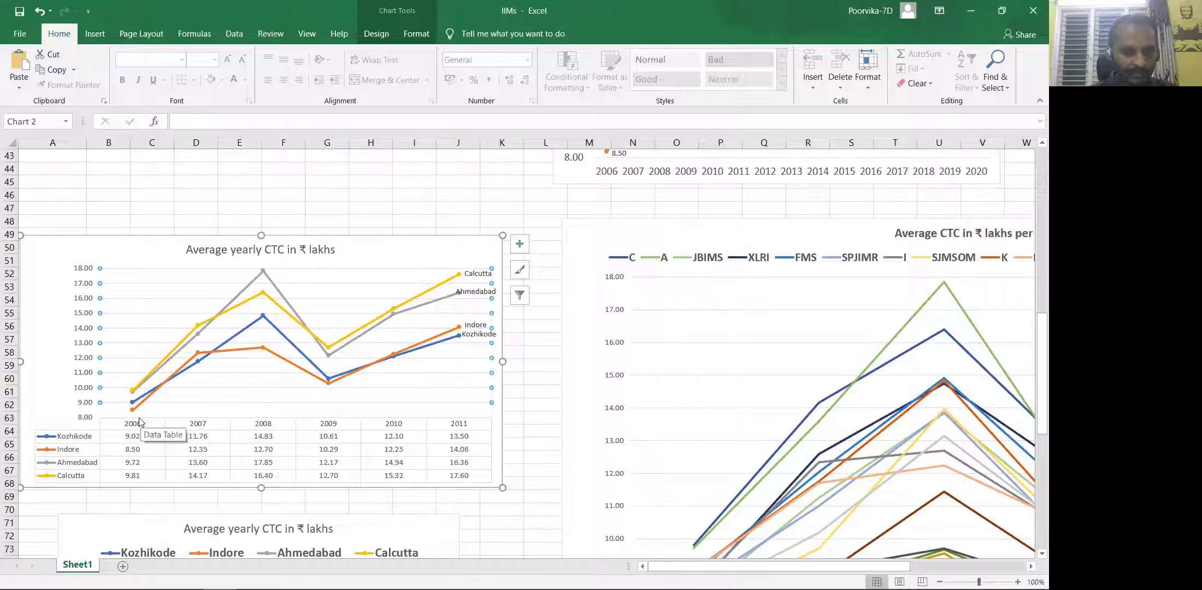
mouse_move(197, 366)
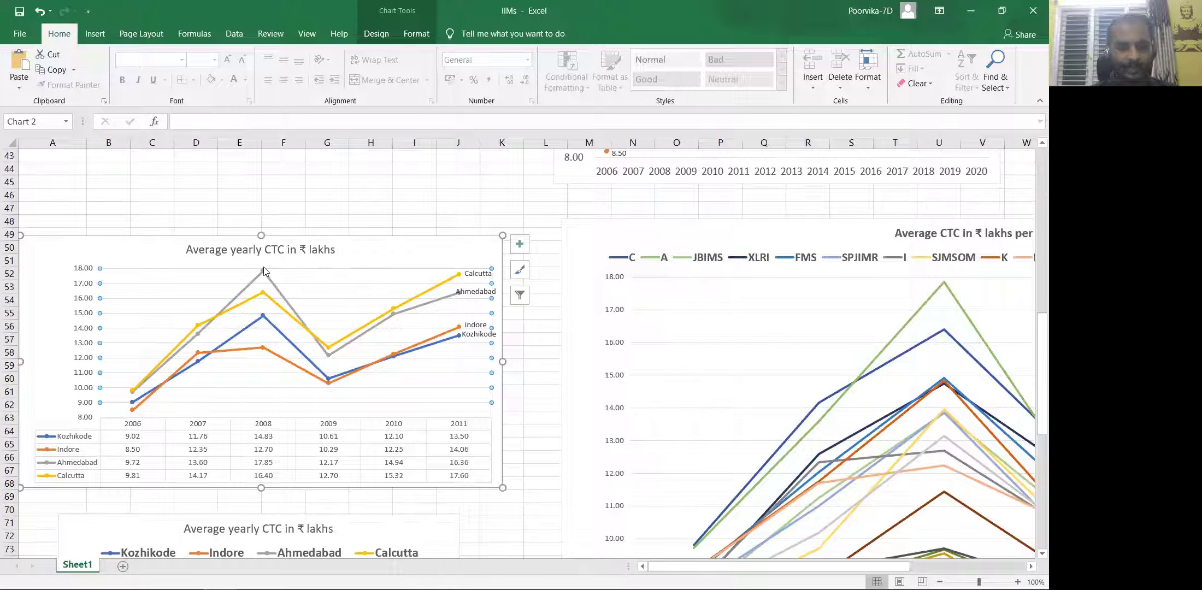
mouse_move(266, 273)
mouse_move(265, 297)
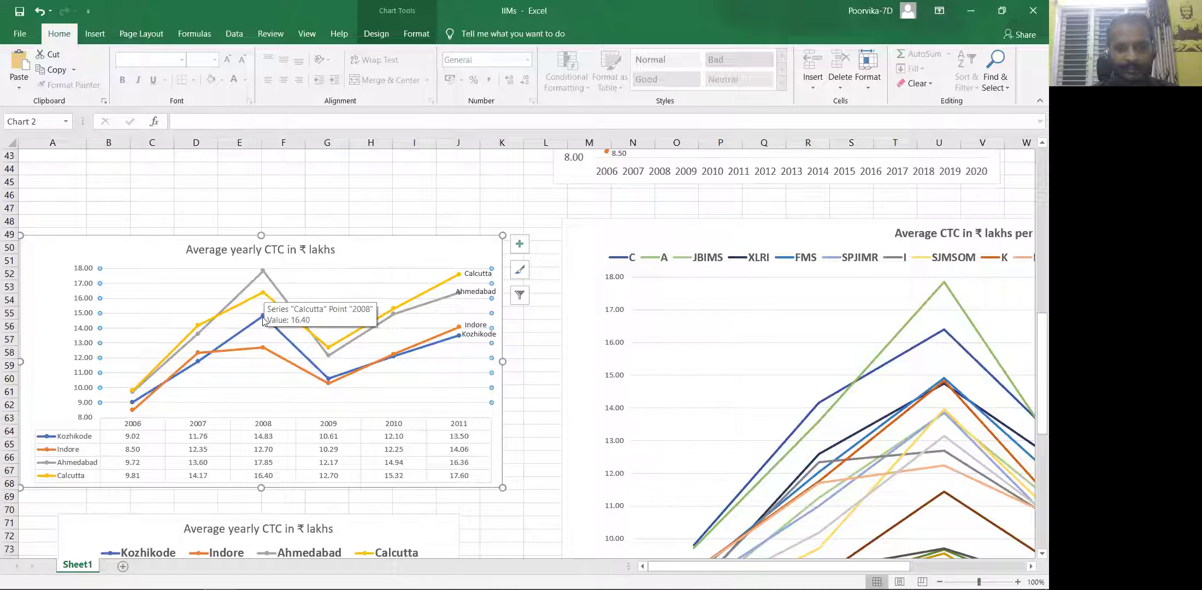
mouse_move(264, 321)
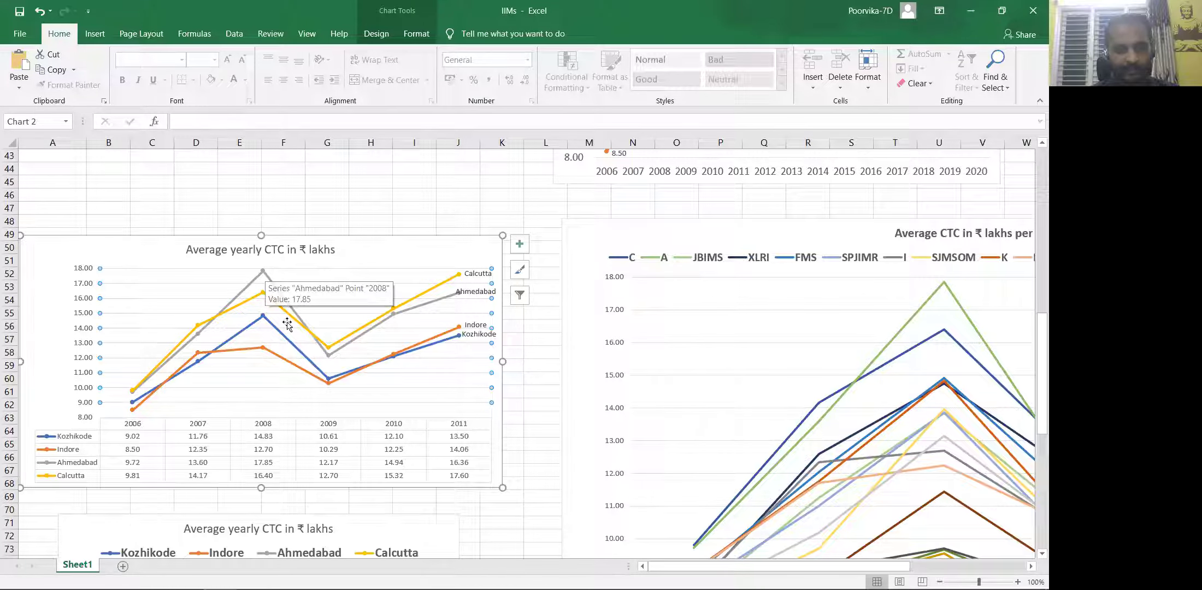
mouse_move(330, 360)
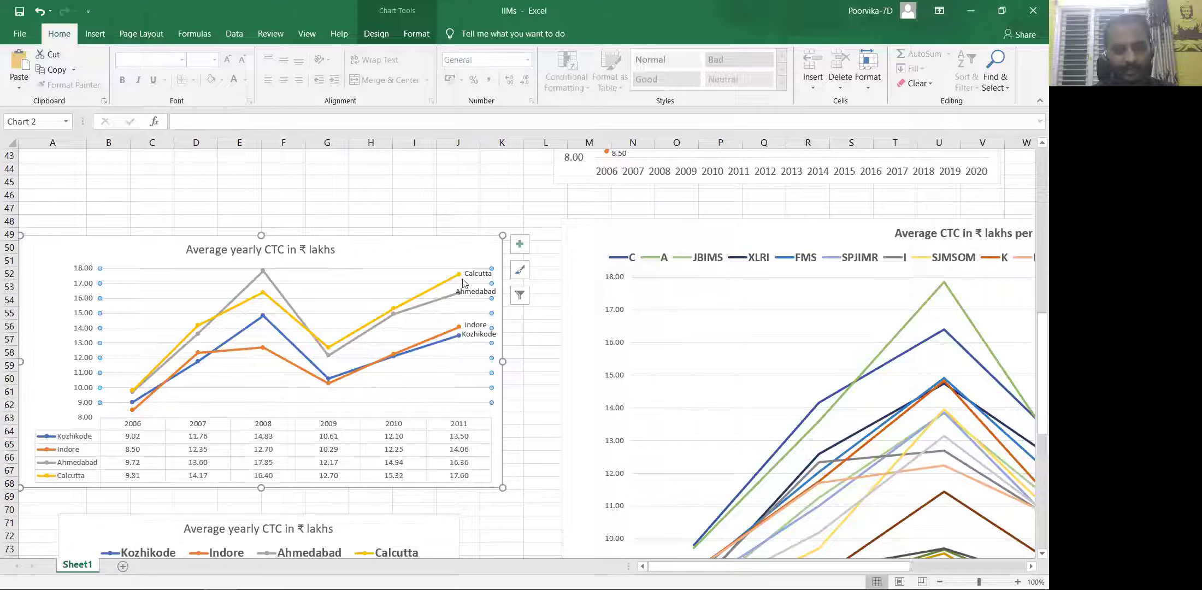
scroll(316, 255, "down", 8)
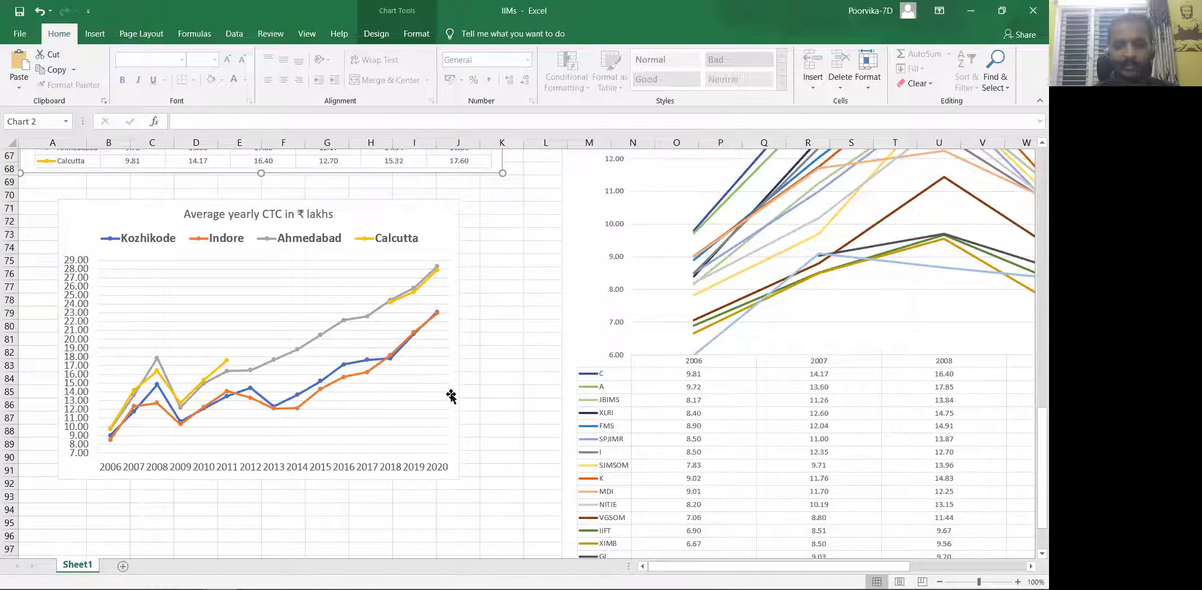
- Select the large 16-institute Average CTC chart and scroll around it
scroll(378, 373, "down", 3, "ctrl")
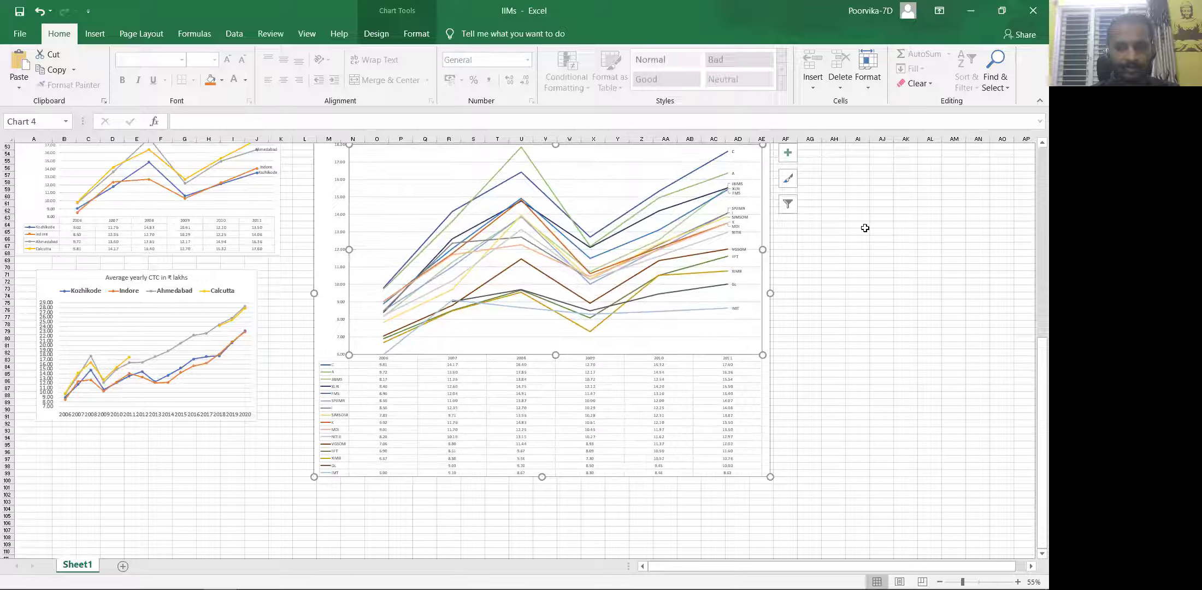
left_click_drag(858, 231, 860, 271)
left_click(523, 219)
scroll(580, 194, "up", 1, "ctrl")
scroll(448, 195, "down", 1)
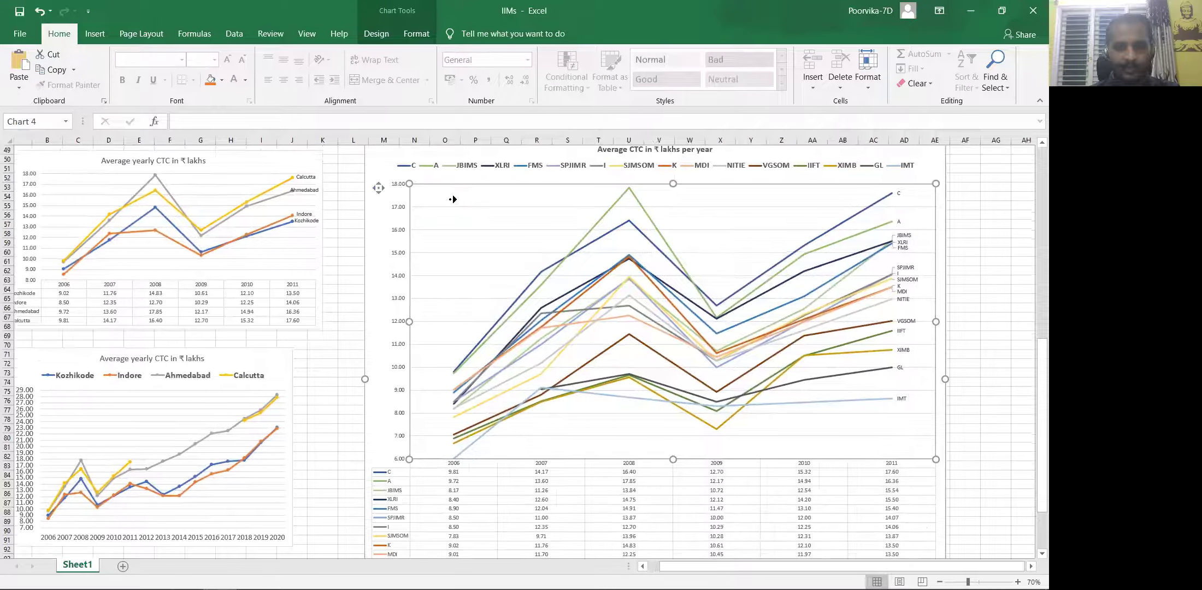
scroll(459, 196, "right", 3)
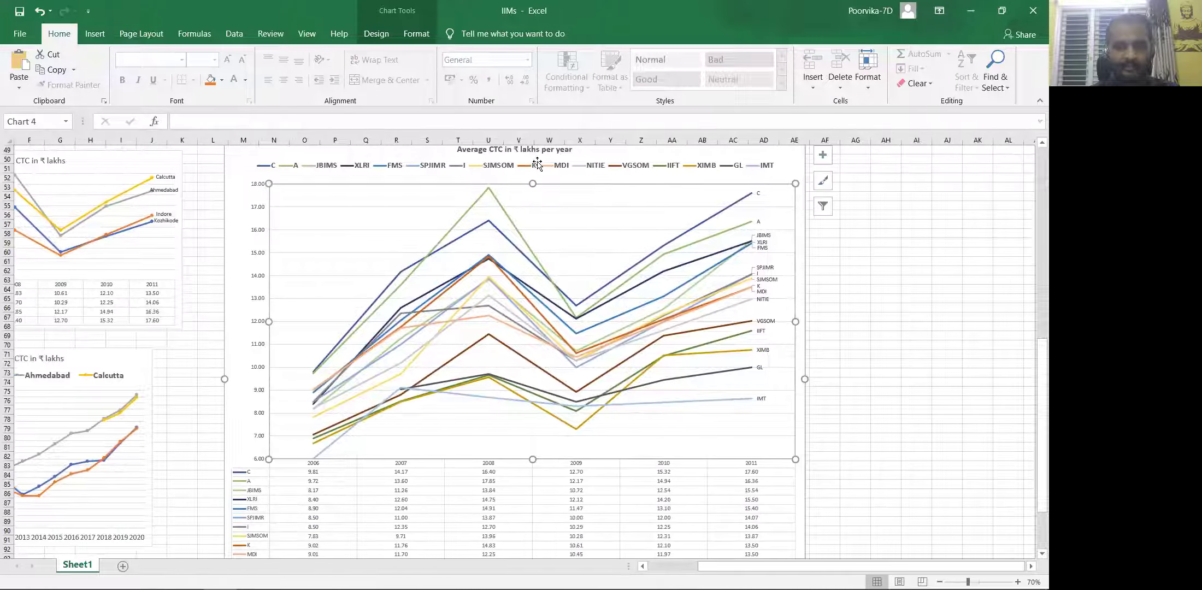
scroll(538, 164, "up", 1, "ctrl")
scroll(604, 176, "right", 3)
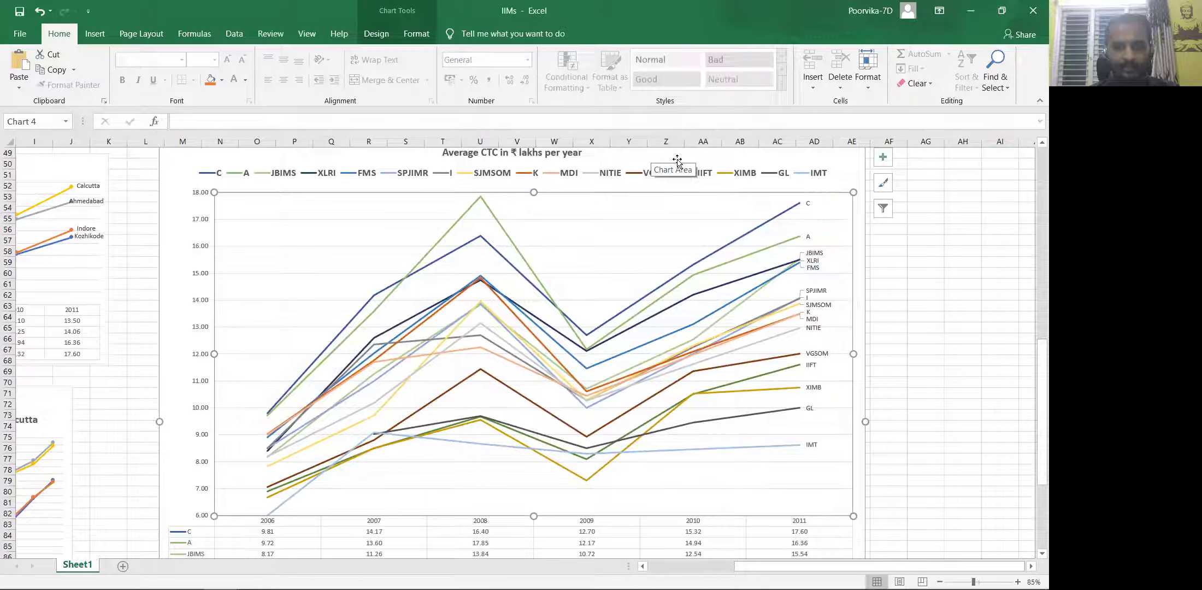
scroll(404, 160, "up", 1, "ctrl")
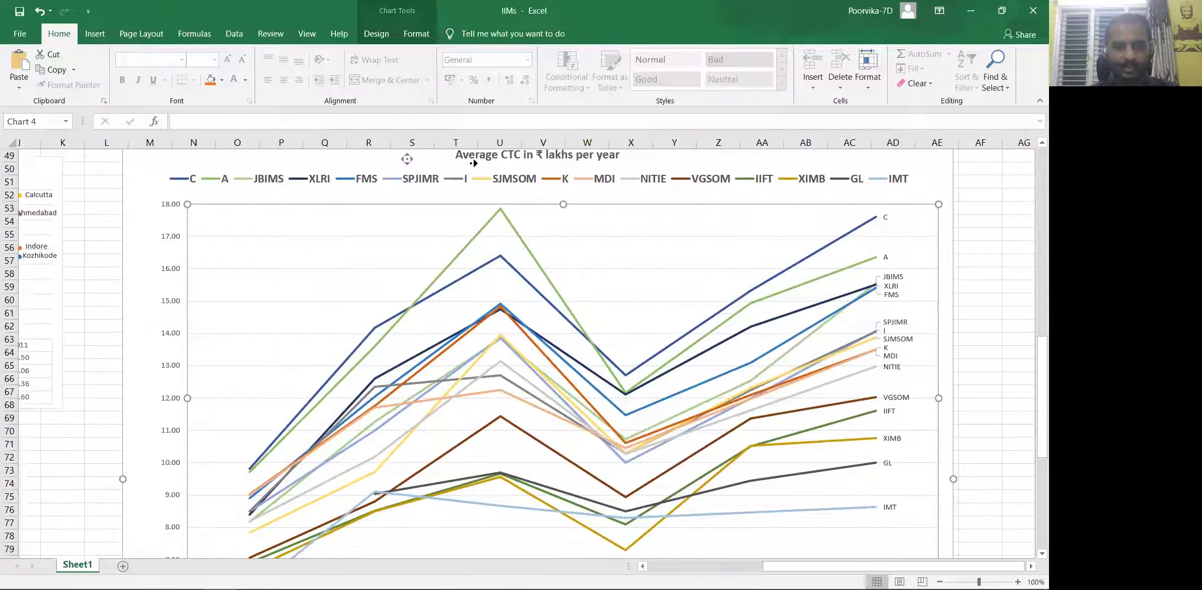
scroll(383, 210, "up", 1)
scroll(383, 211, "right", 1)
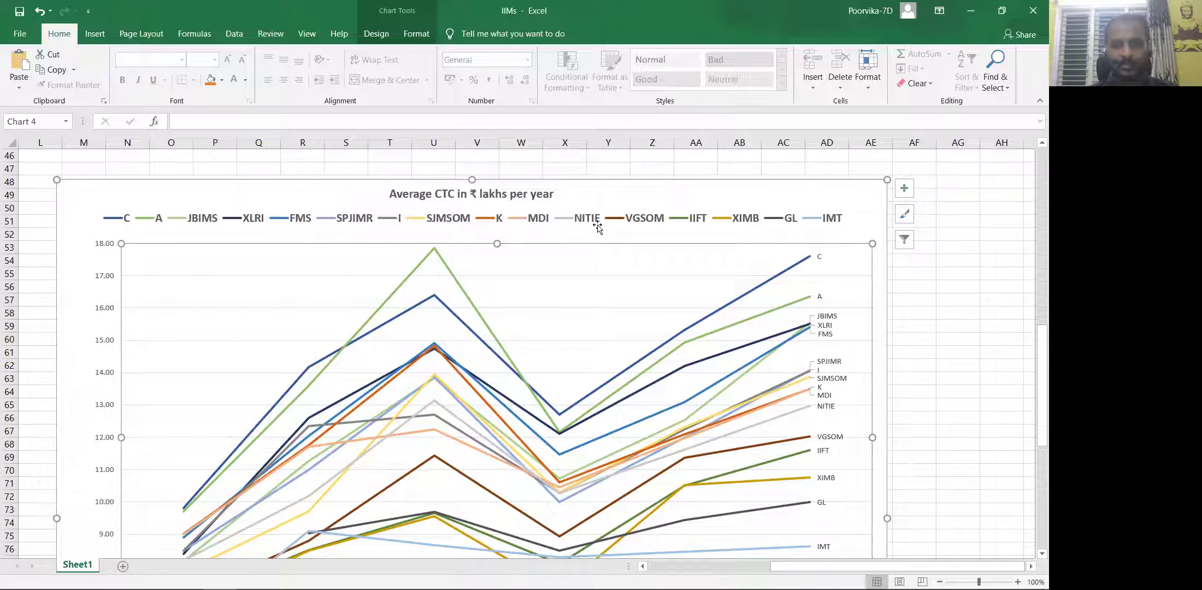
scroll(594, 230, "down", 1)
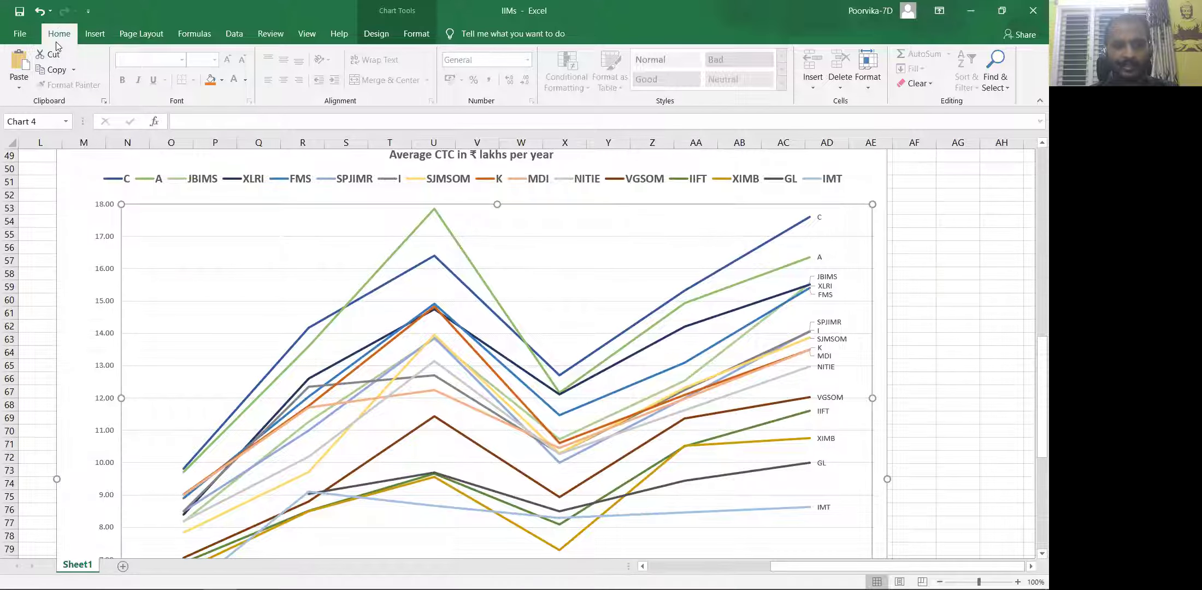
- Collapse the ribbon to enlarge the working area and scroll through the chart and its data table
double_click(57, 39)
scroll(638, 208, "down", 1)
scroll(547, 218, "up", 2)
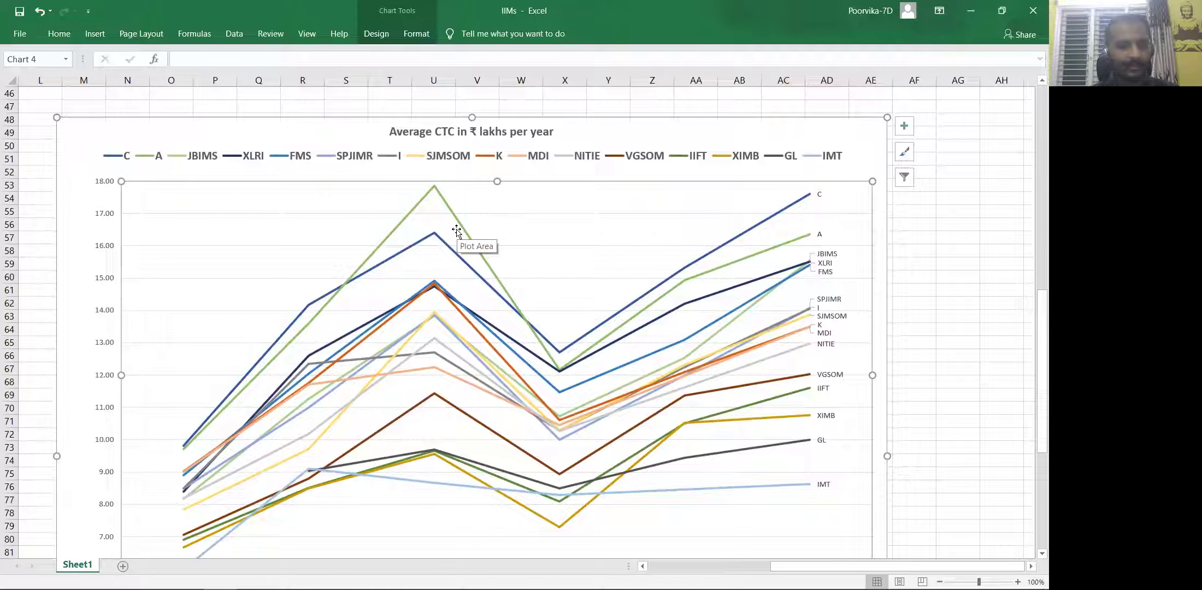
scroll(455, 231, "down", 2)
scroll(448, 235, "down", 1)
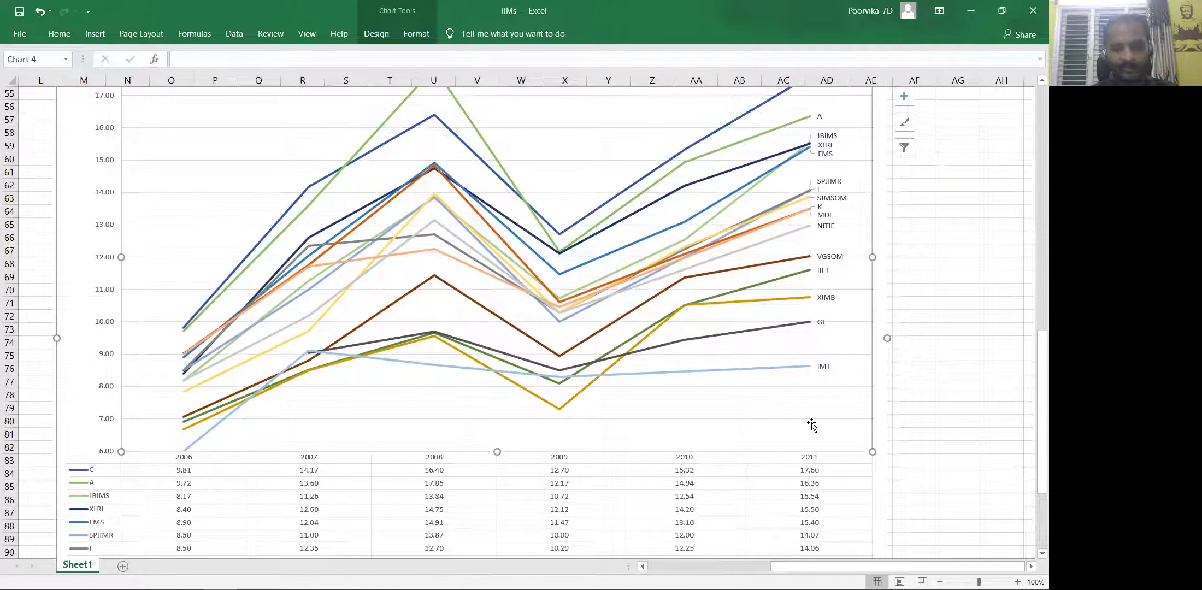
scroll(716, 382, "up", 2)
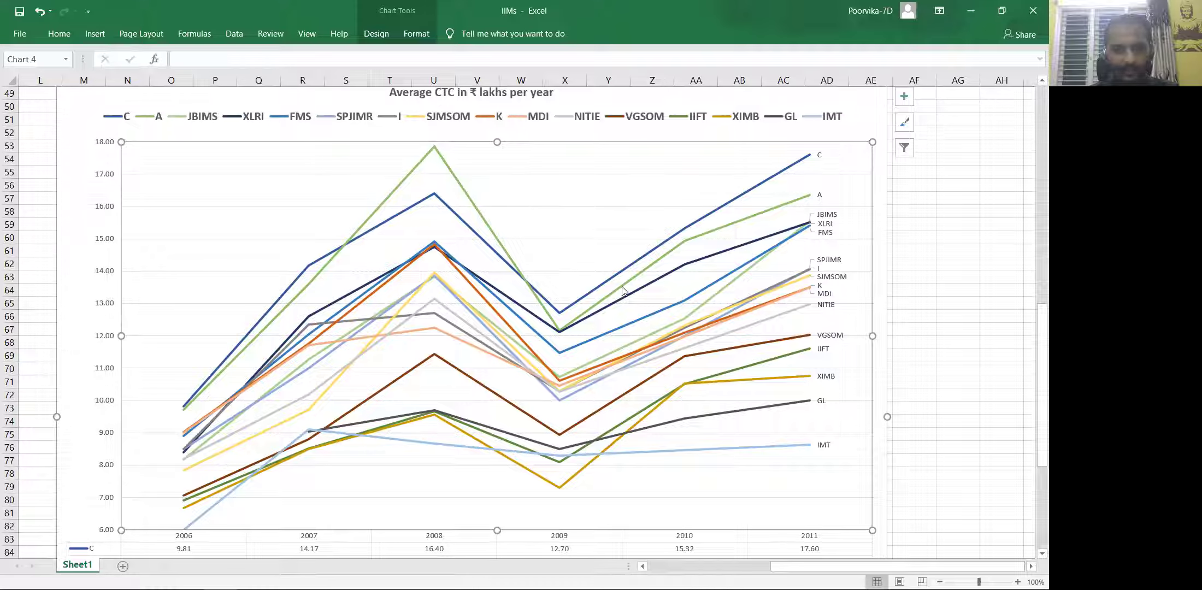
- Scroll below the 16-institute chart and select its yearly data table, with IMT running 6.00 to 8.63
scroll(265, 319, "down", 3)
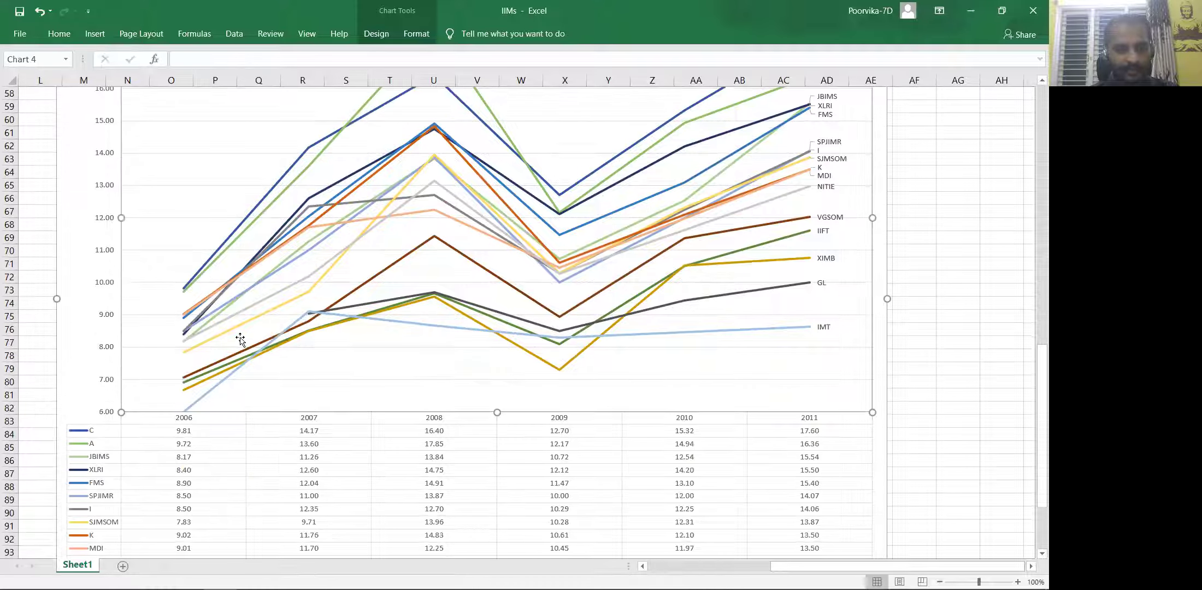
scroll(429, 448, "down", 2)
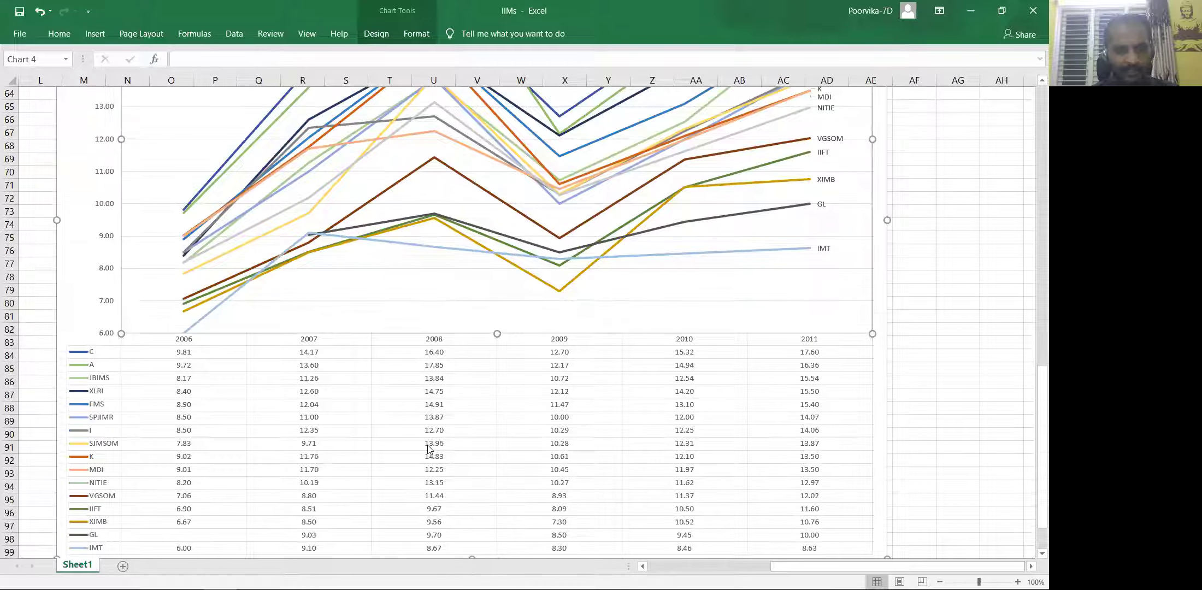
scroll(430, 448, "down", 1)
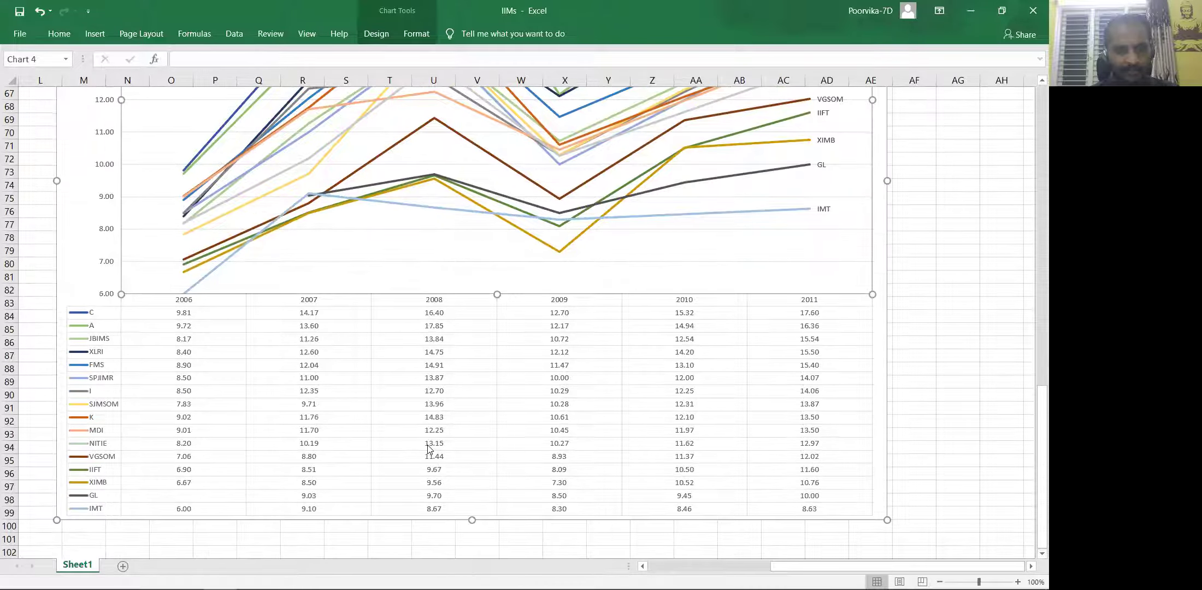
left_click(438, 329)
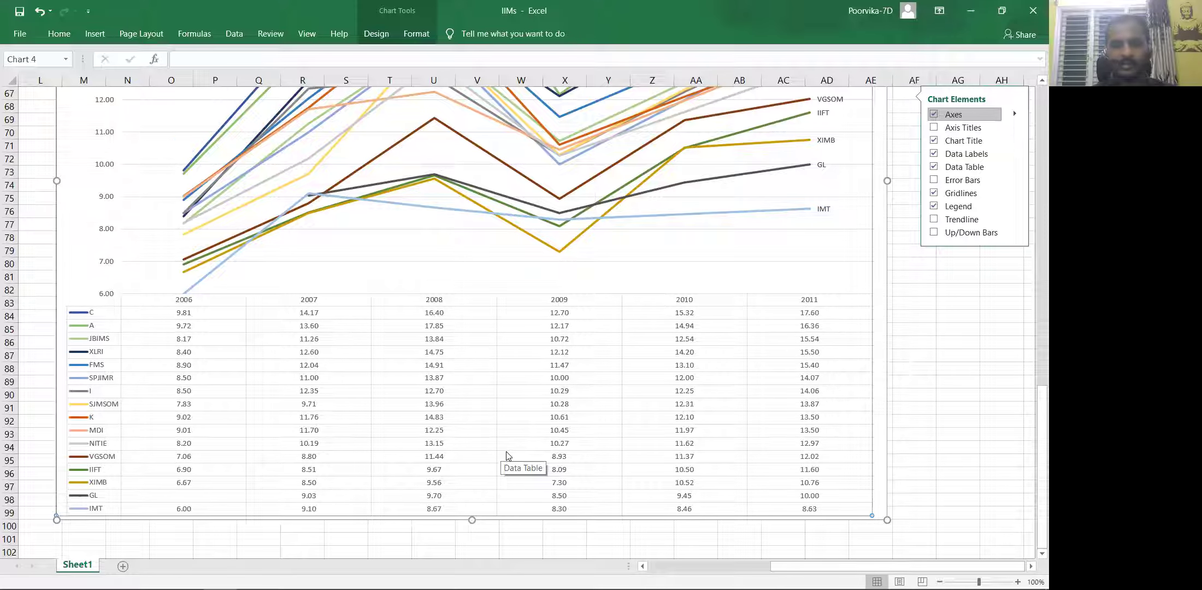
- Scroll through the chart and data table, finishing at the chart's title and college legend
scroll(508, 456, "down", 2)
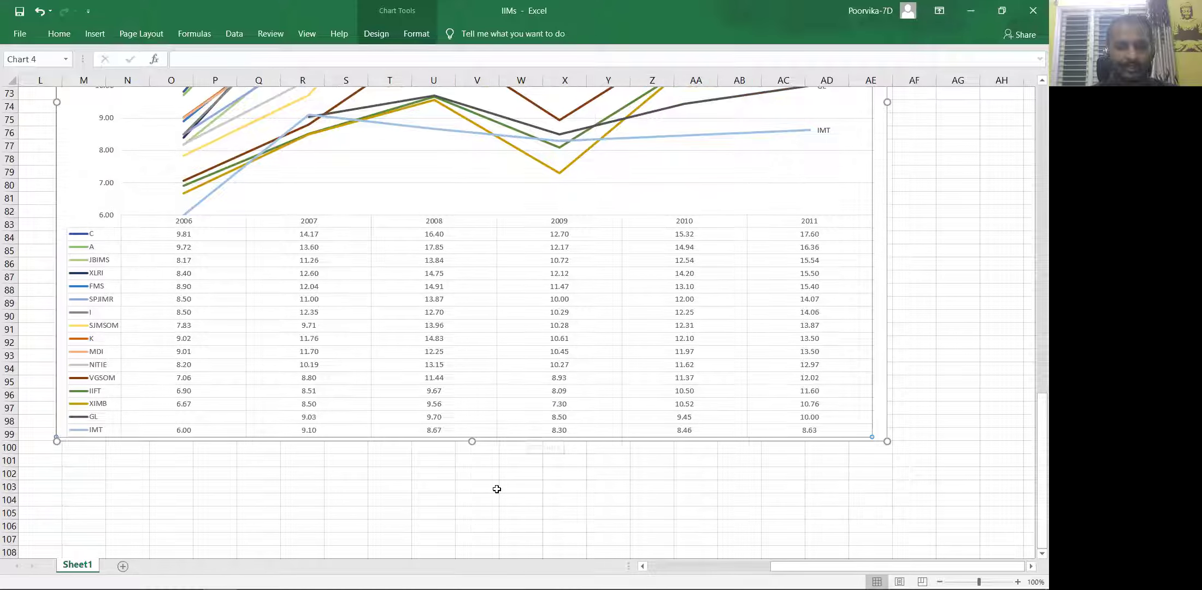
scroll(503, 459, "up", 4)
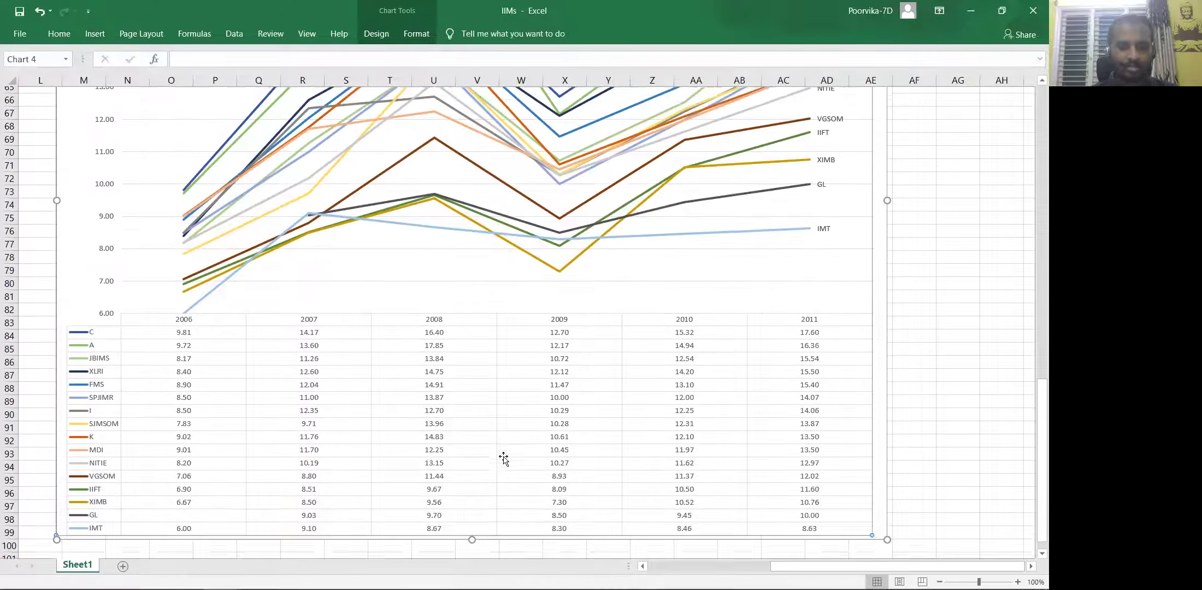
scroll(503, 458, "down", 2)
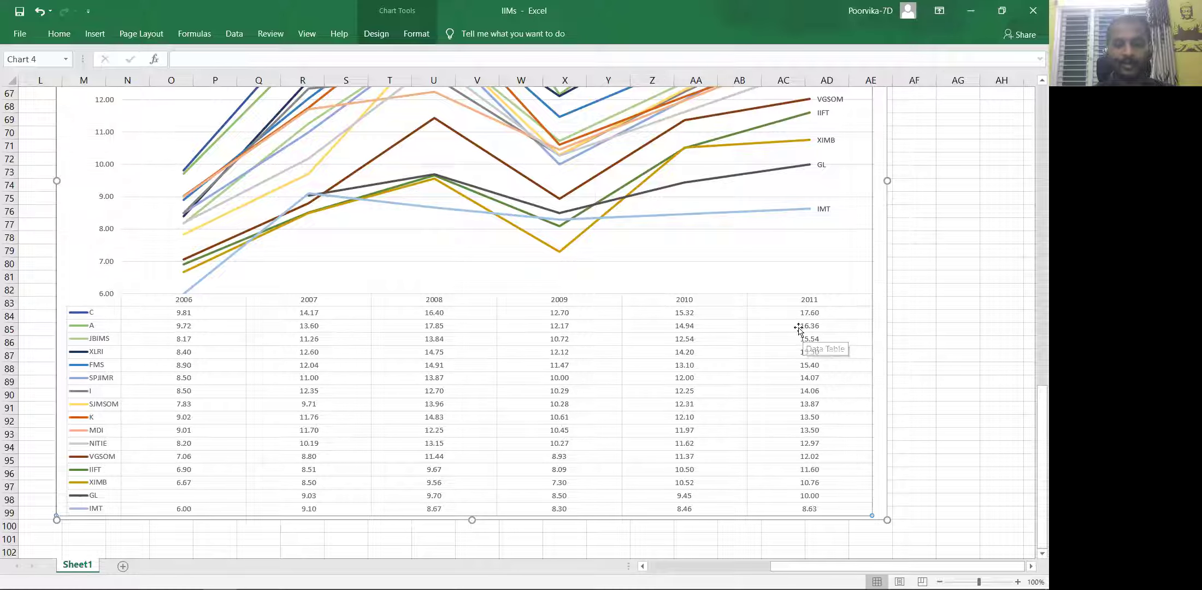
scroll(601, 311, "up", 1)
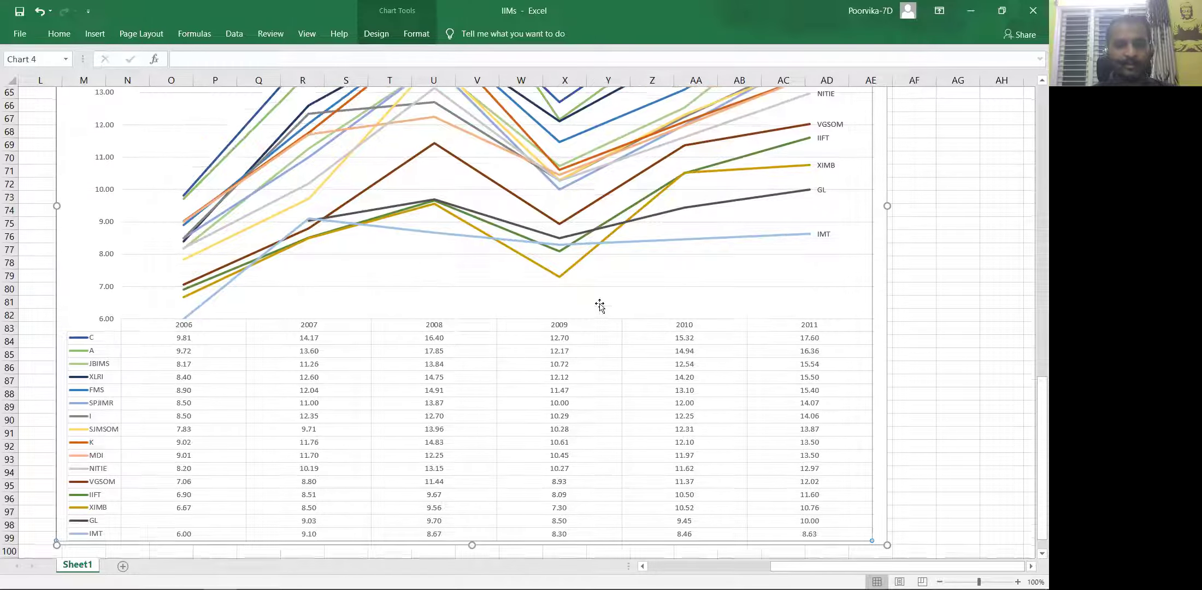
scroll(601, 312, "up", 4)
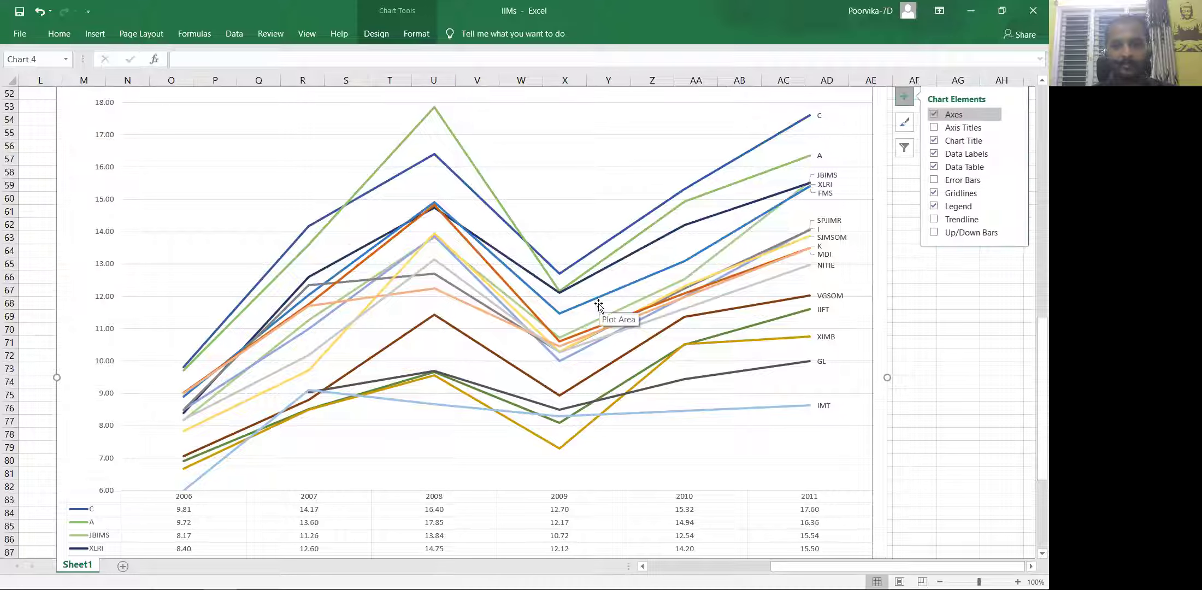
scroll(551, 352, "up", 1)
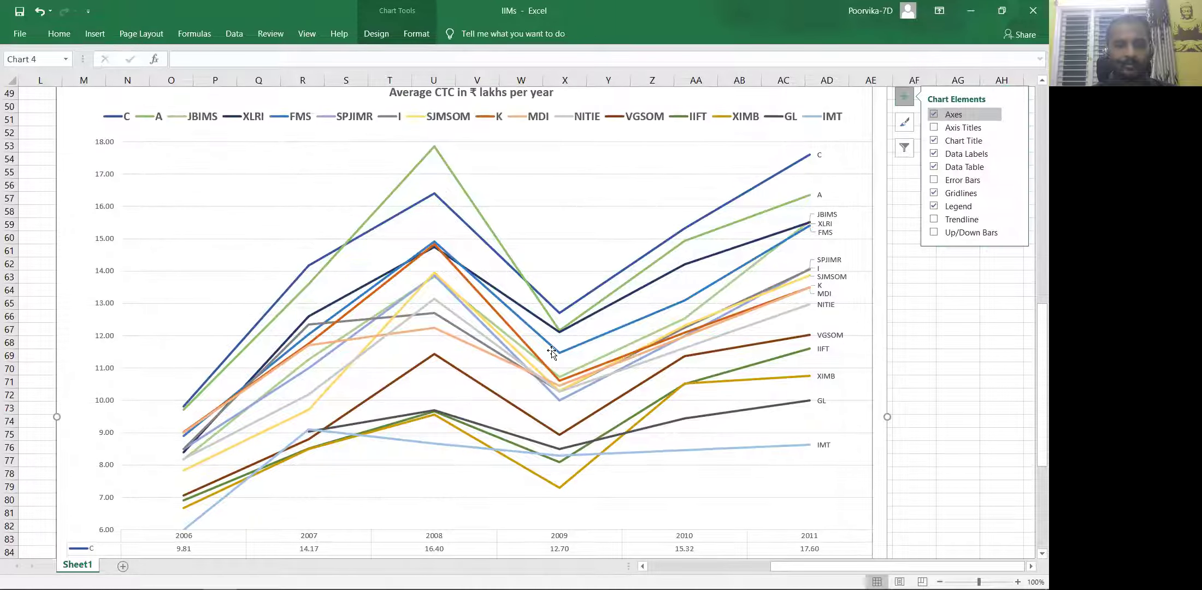
scroll(552, 352, "down", 2)
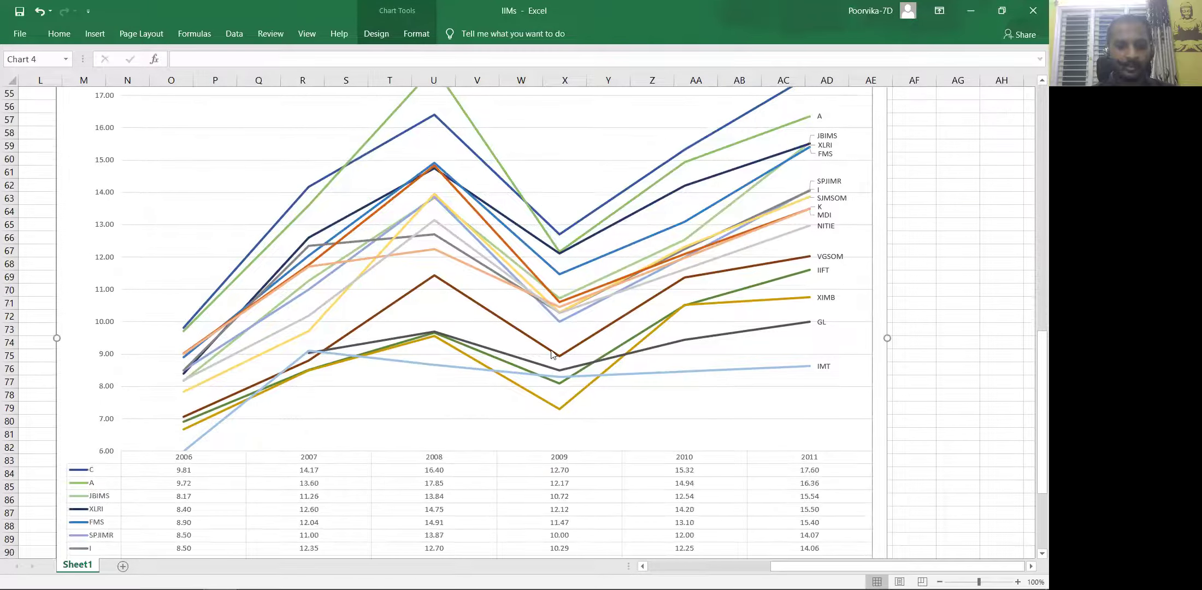
scroll(552, 354, "down", 6)
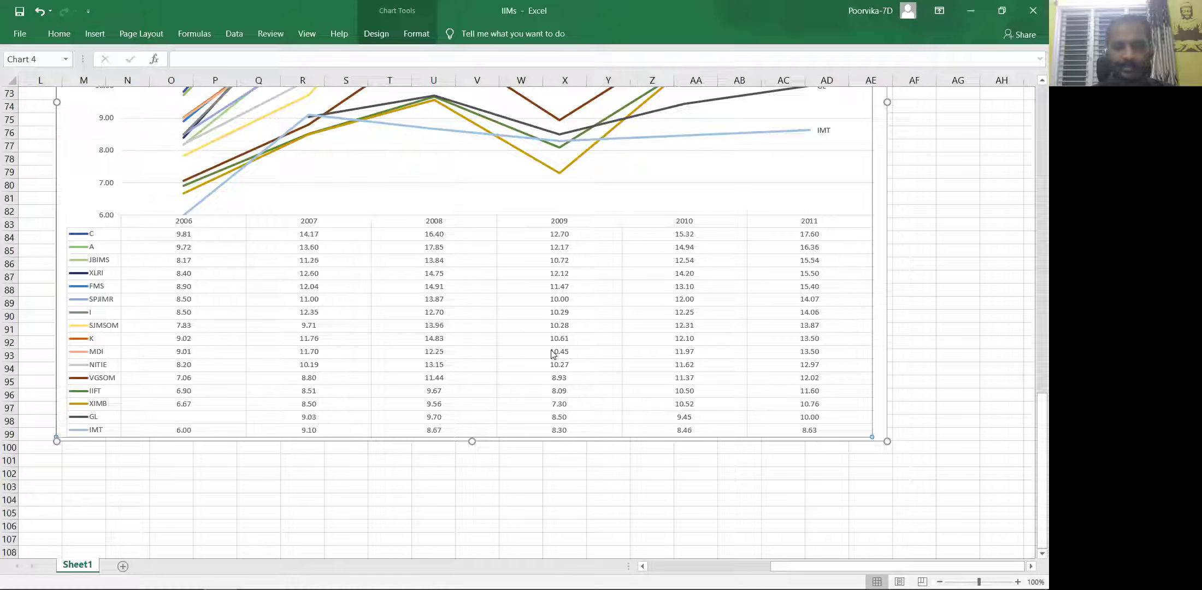
scroll(553, 354, "up", 2)
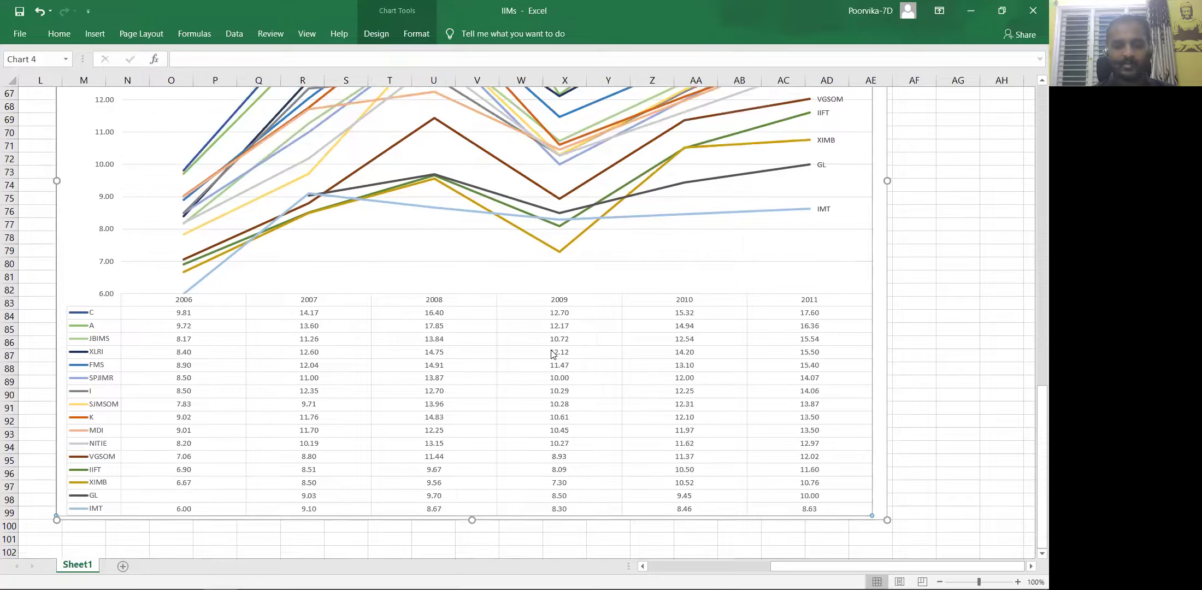
scroll(551, 354, "up", 4)
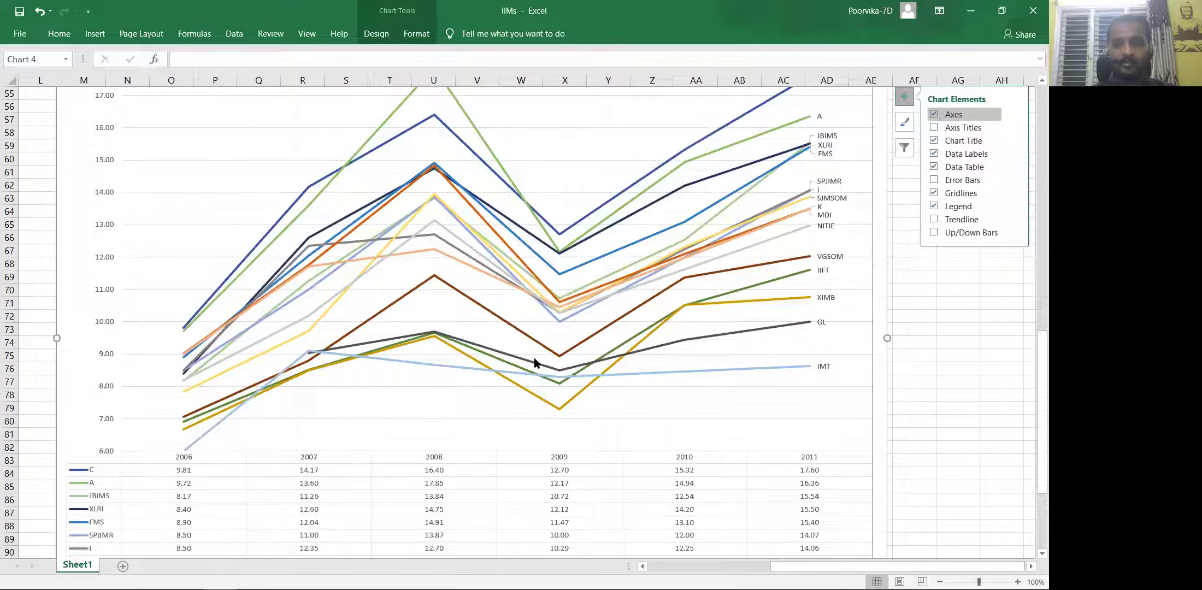
scroll(535, 363, "up", 2)
scroll(535, 363, "up", 2)
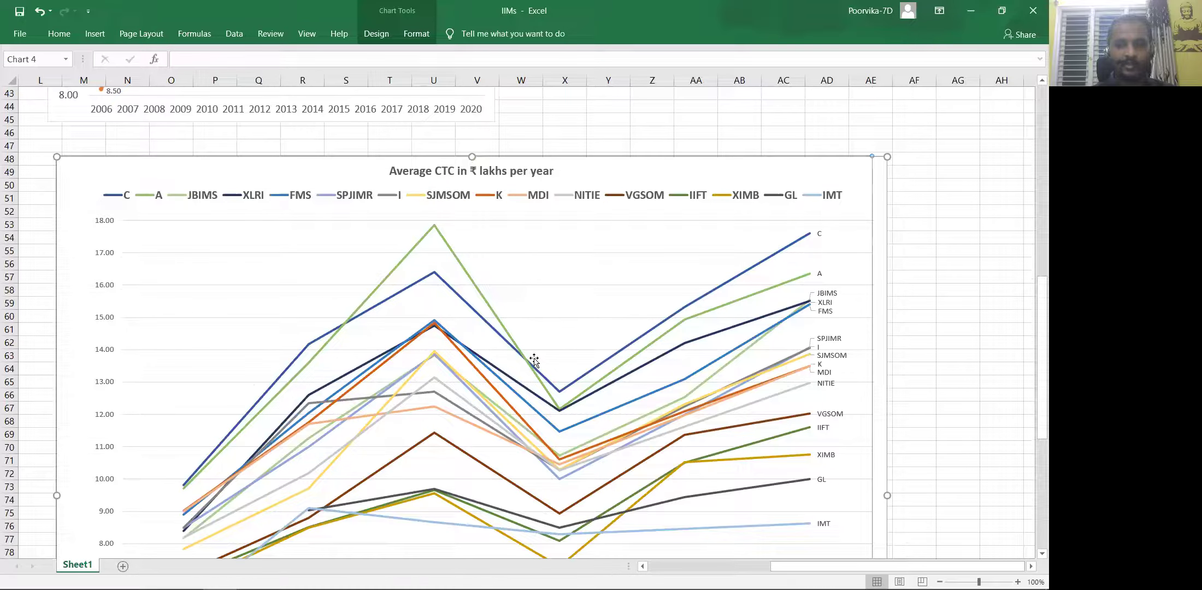
- Deselect the 16-institute chart by clicking an empty cell and scroll down past it
left_click(563, 133)
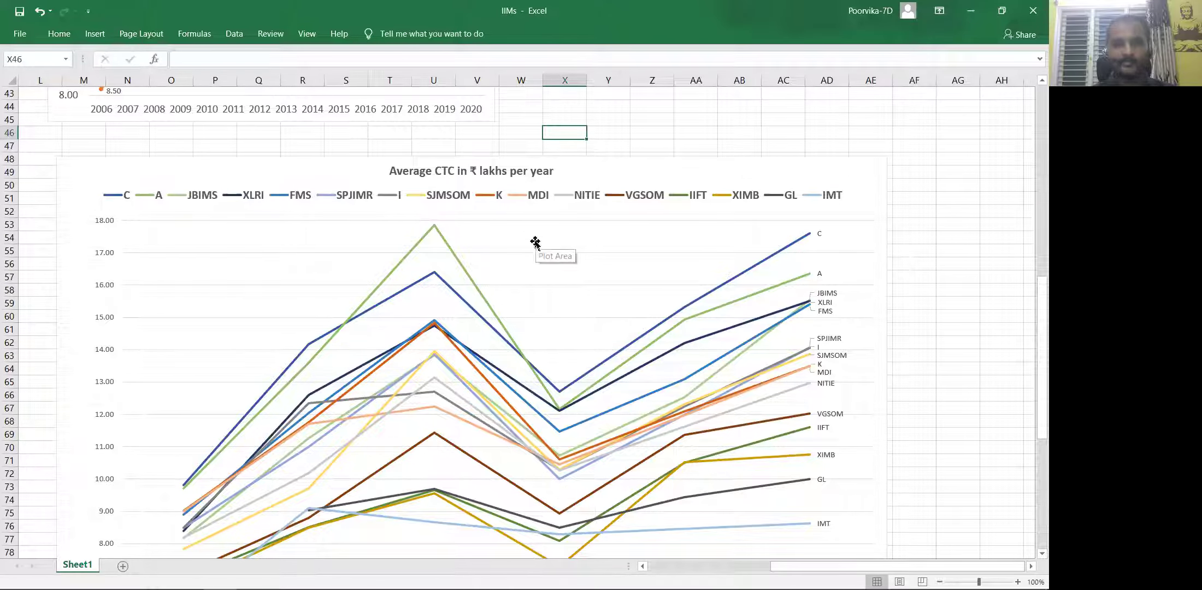
scroll(536, 247, "down", 3)
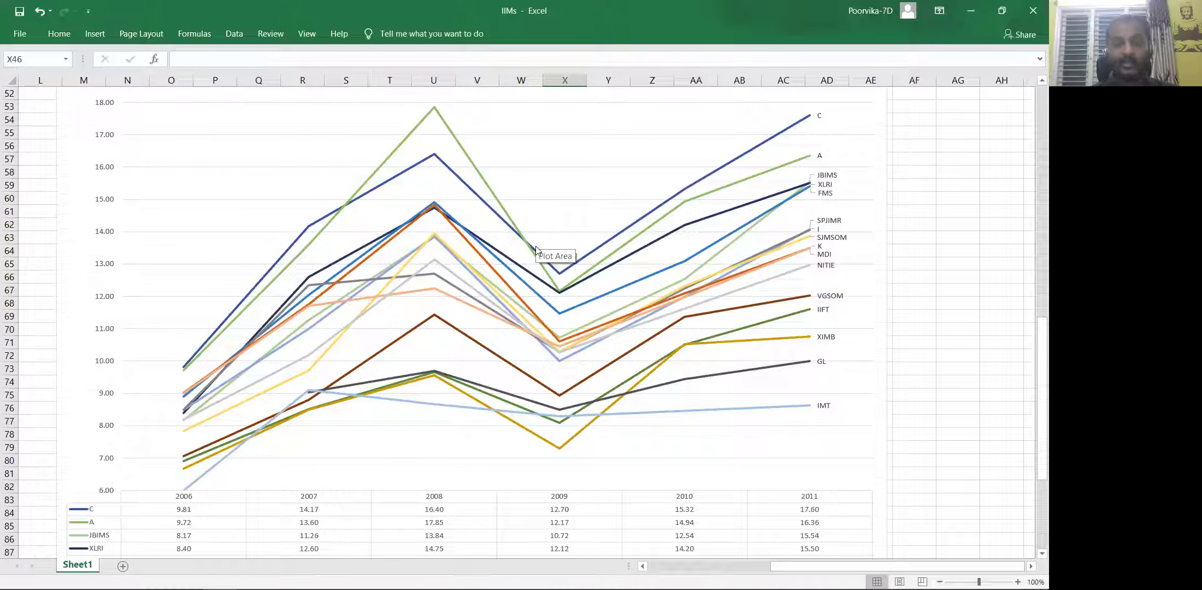
mouse_move(548, 247)
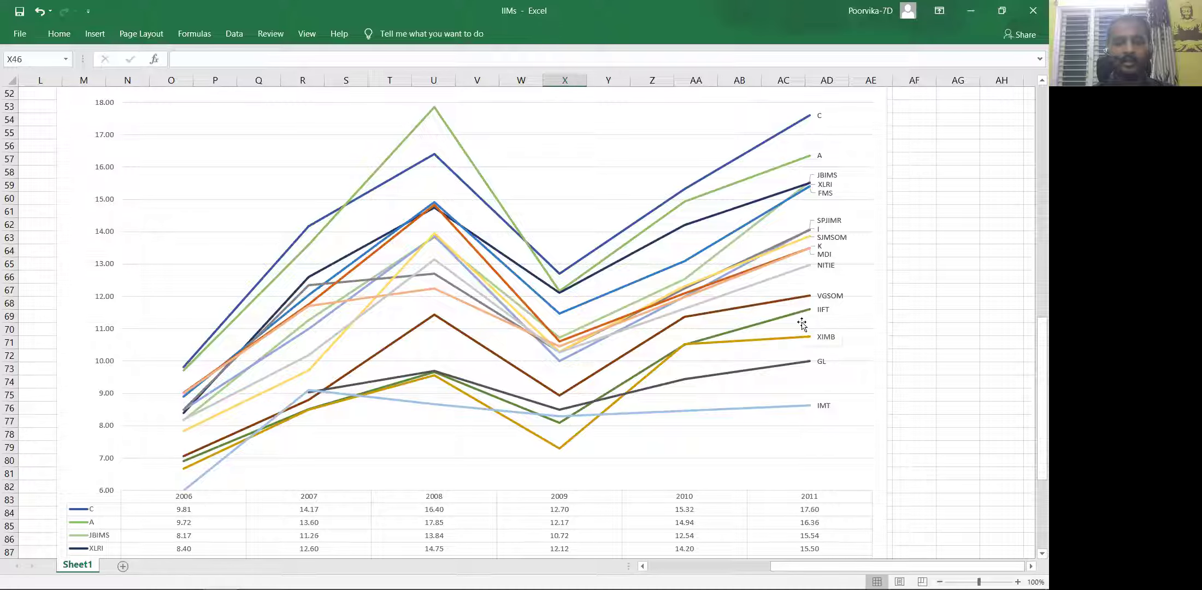
scroll(802, 322, "down", 4)
scroll(802, 322, "down", 1)
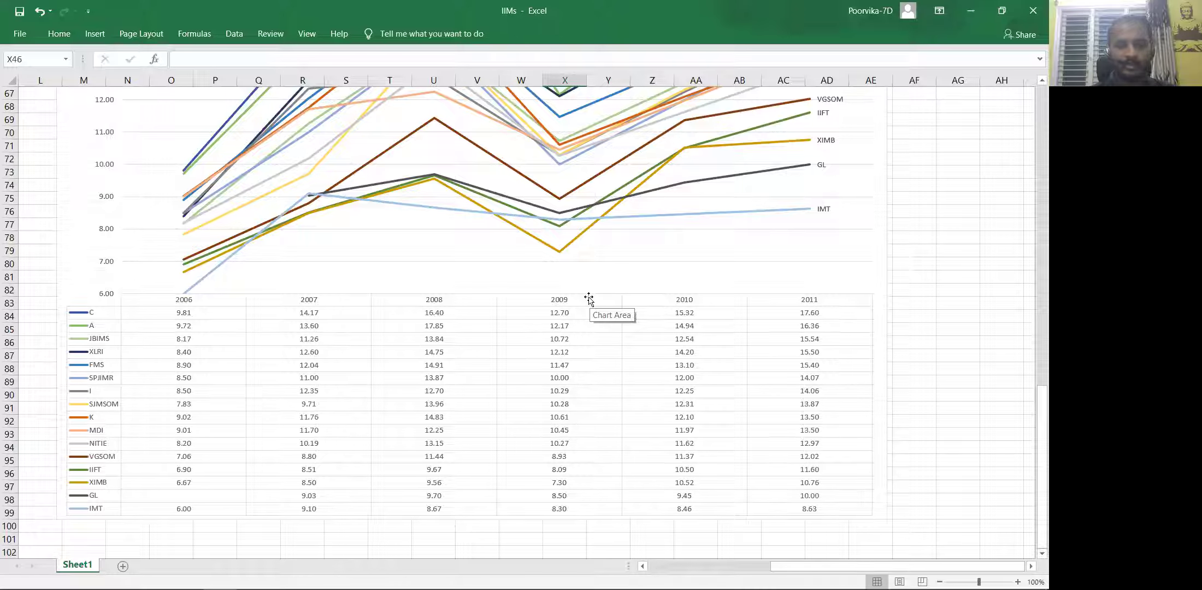
- Scroll back up to the Kozhikode-versus-Indore CTC chart
scroll(574, 322, "down", 1)
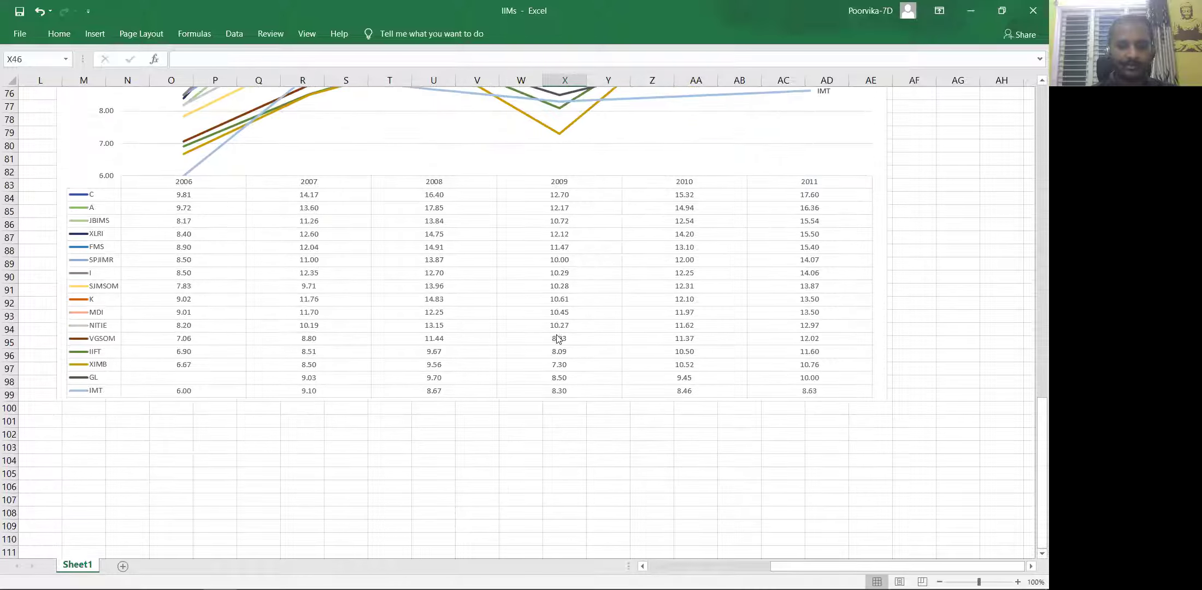
scroll(556, 340, "up", 3)
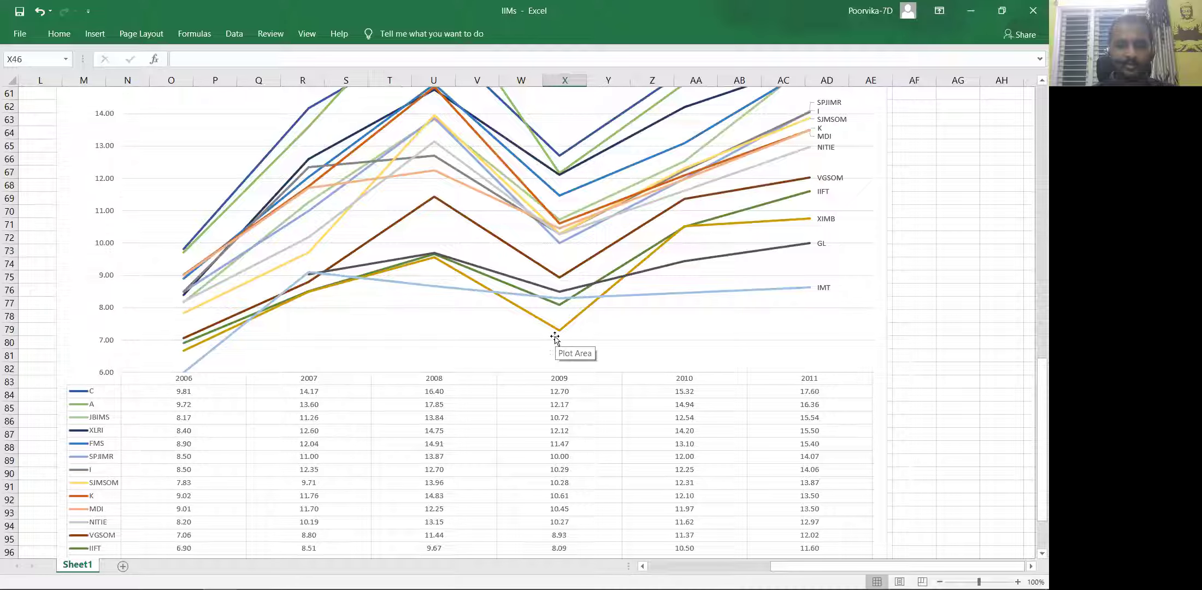
scroll(554, 339, "up", 4)
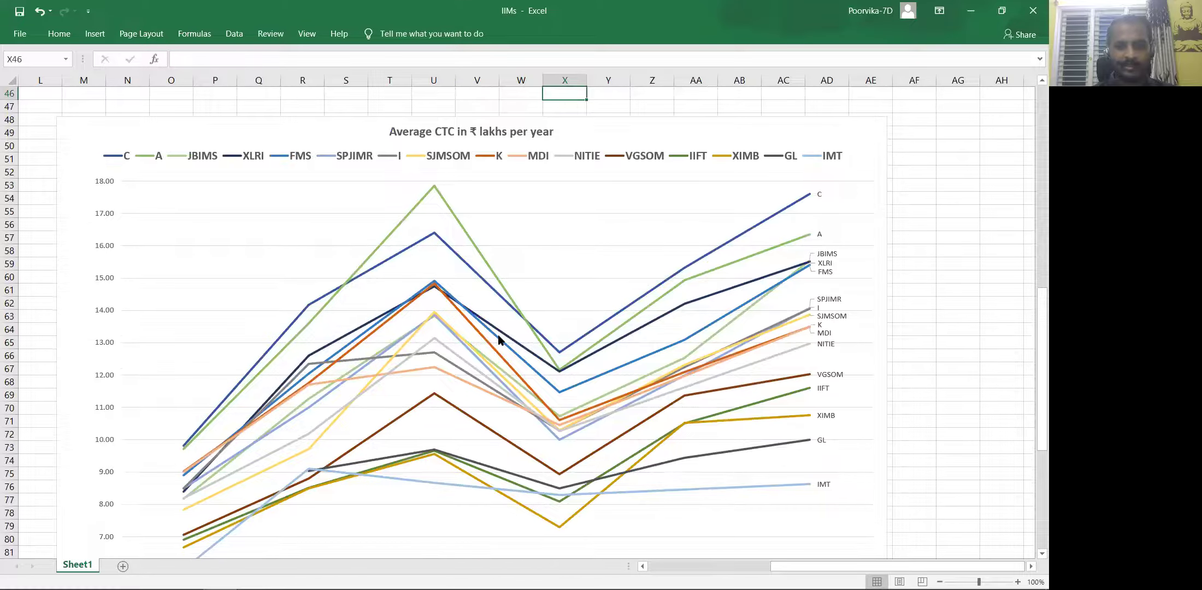
scroll(385, 256, "up", 11)
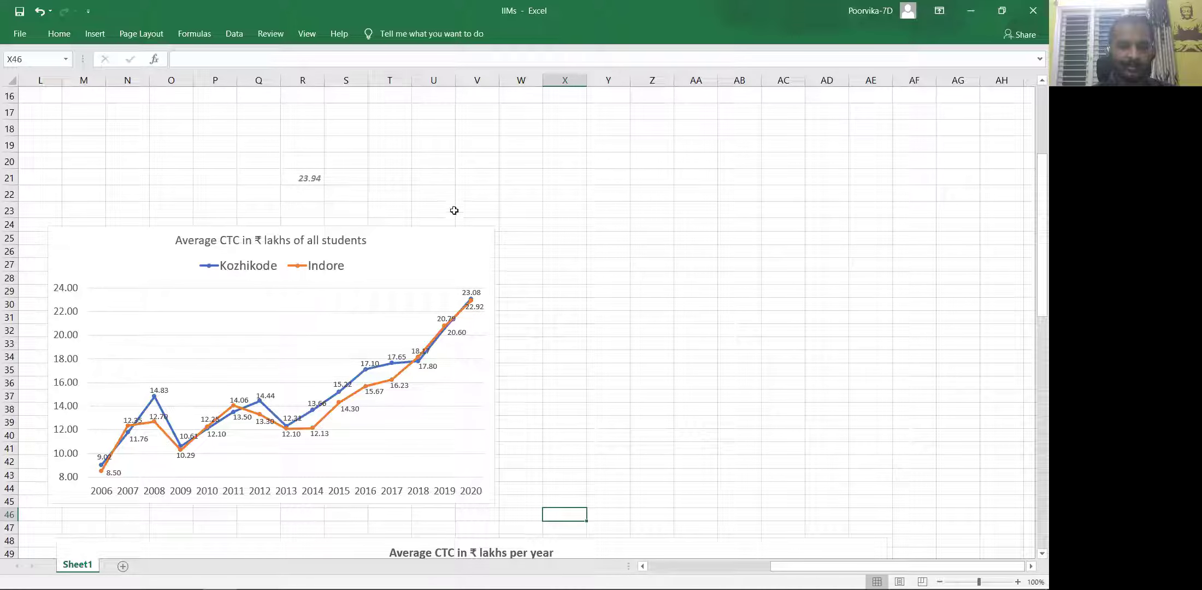
- Scroll left to column A and up to row 1 to show the MBA salary trends banner and table
scroll(385, 211, "left", 10)
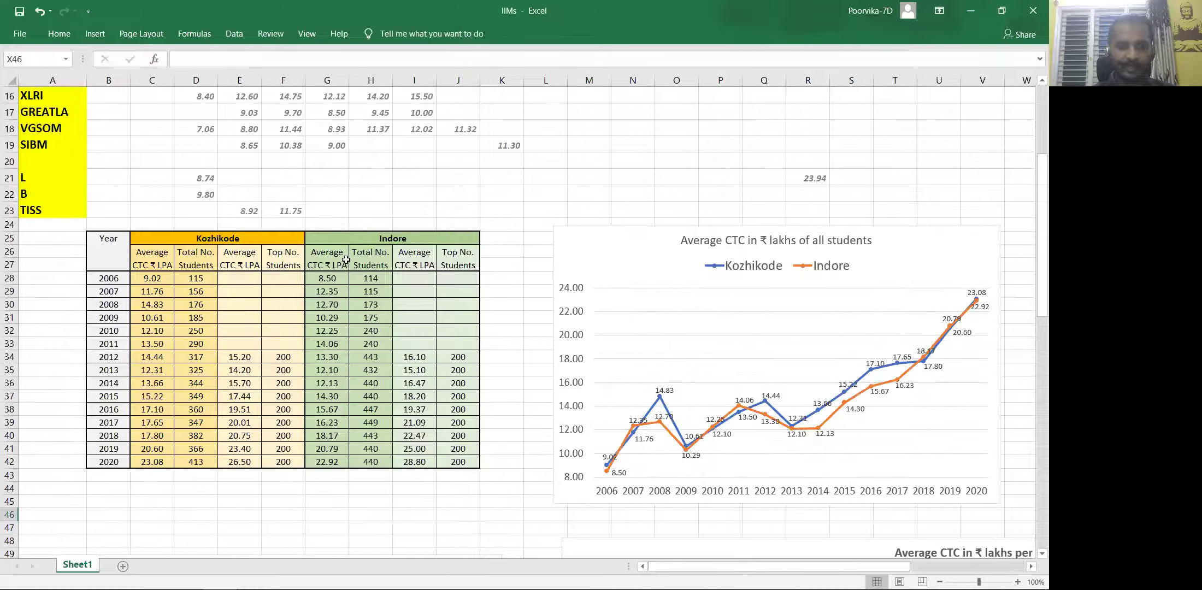
scroll(473, 343, "up", 5)
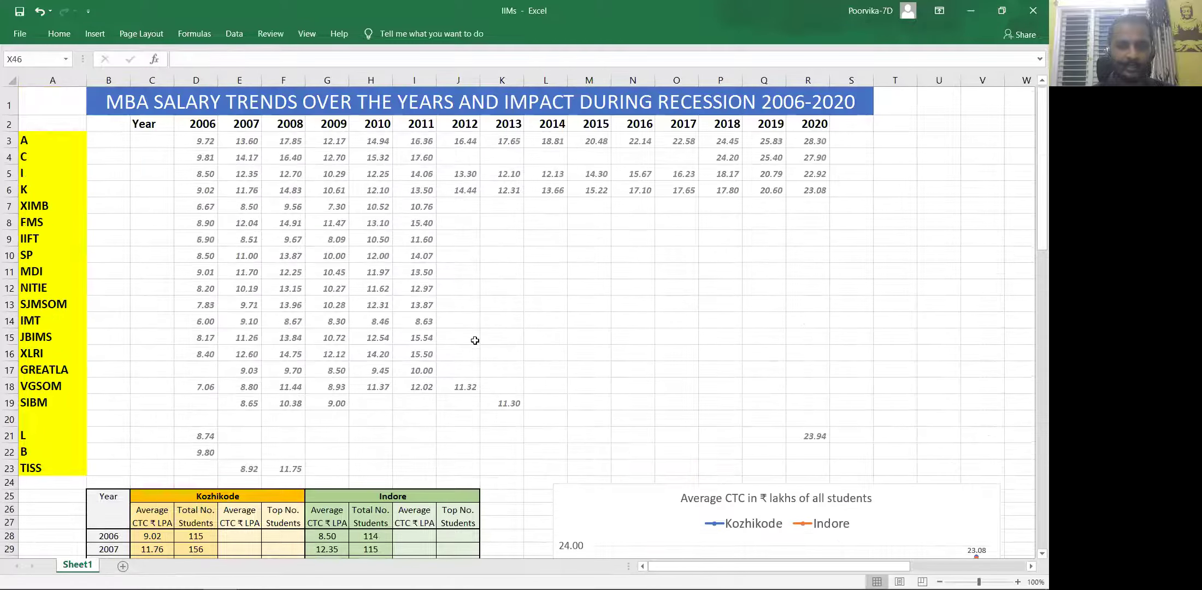